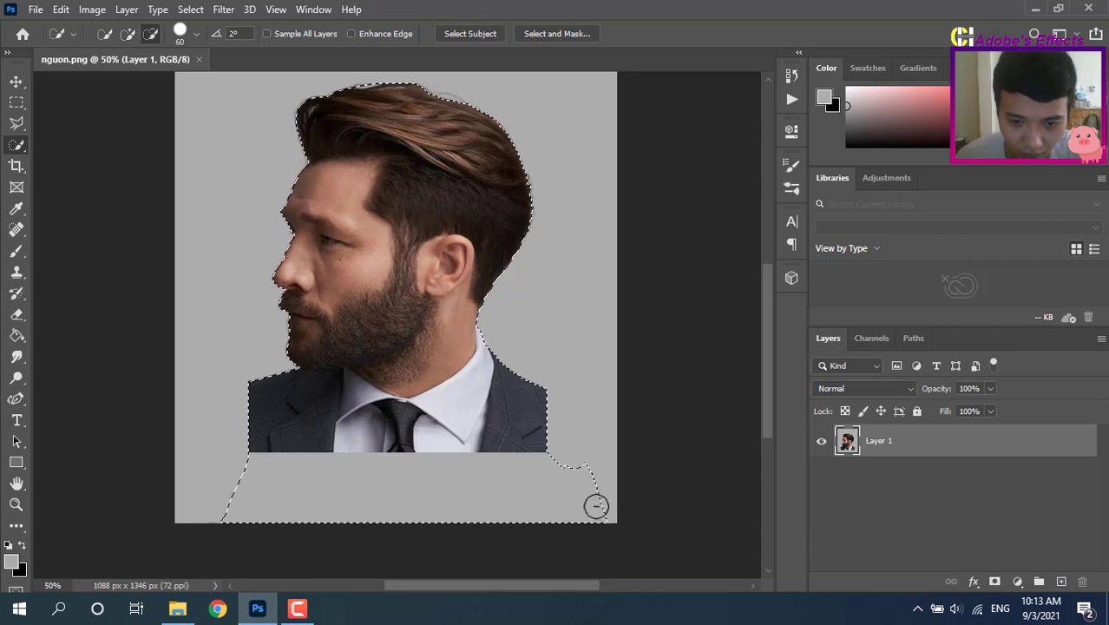
# Trim the quick selection around the man by subtracting the excess beside the lower grey area and the jacket's shoulder corners
pyautogui.moveTo(576, 454); pyautogui.dragTo(589, 523)
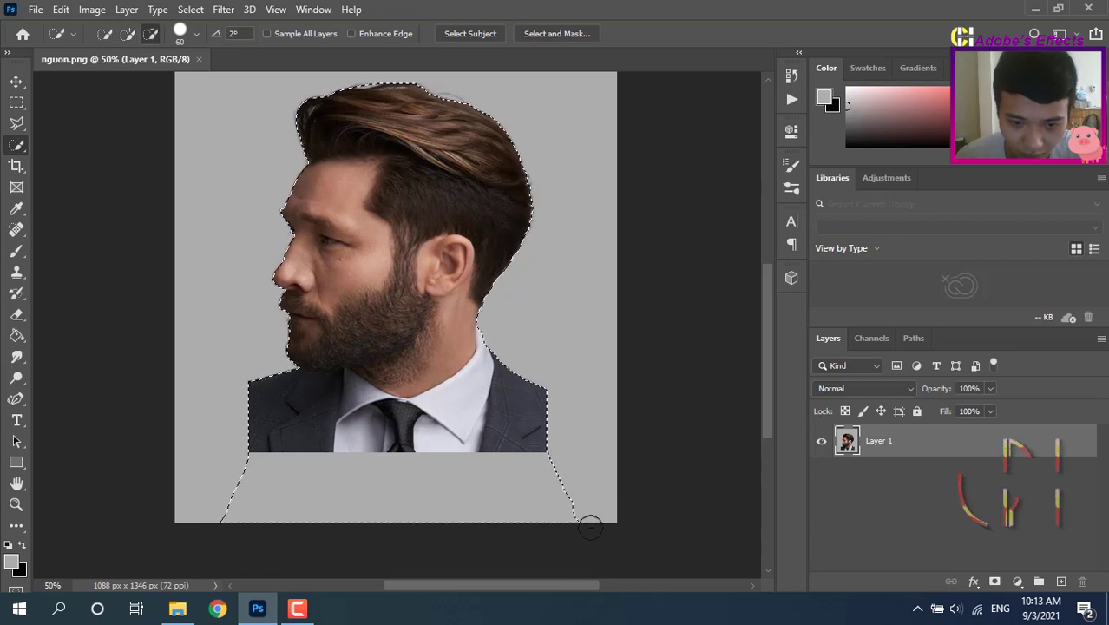
pyautogui.keyDown('alt'); pyautogui.click(549, 385); pyautogui.keyUp('alt')
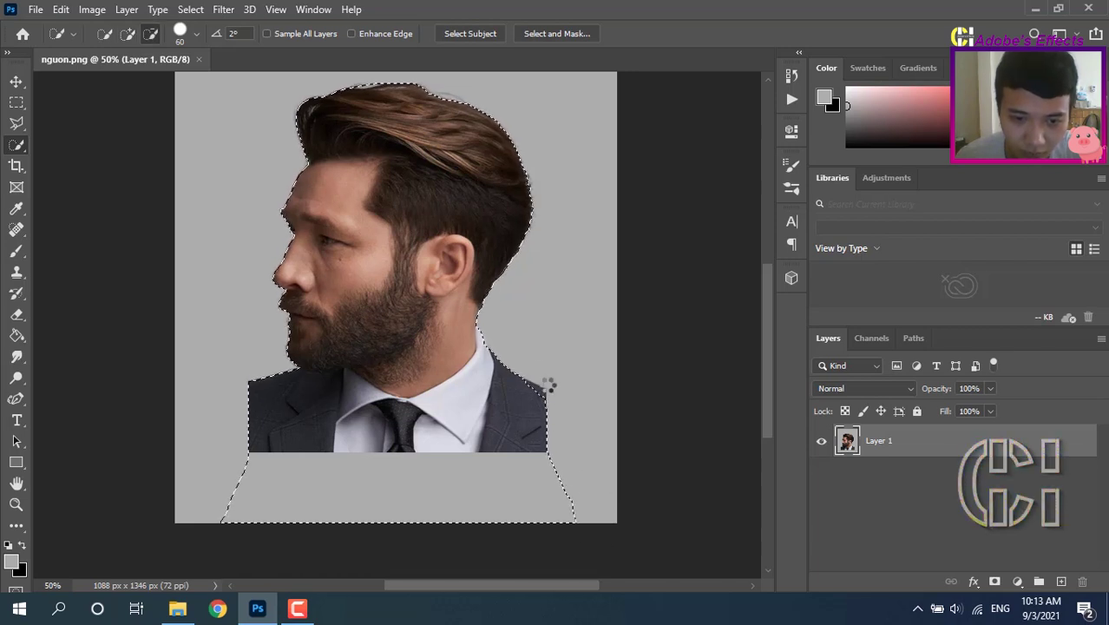
pyautogui.keyDown('alt'); pyautogui.click(250, 380); pyautogui.keyUp('alt')
pyautogui.press('alt')
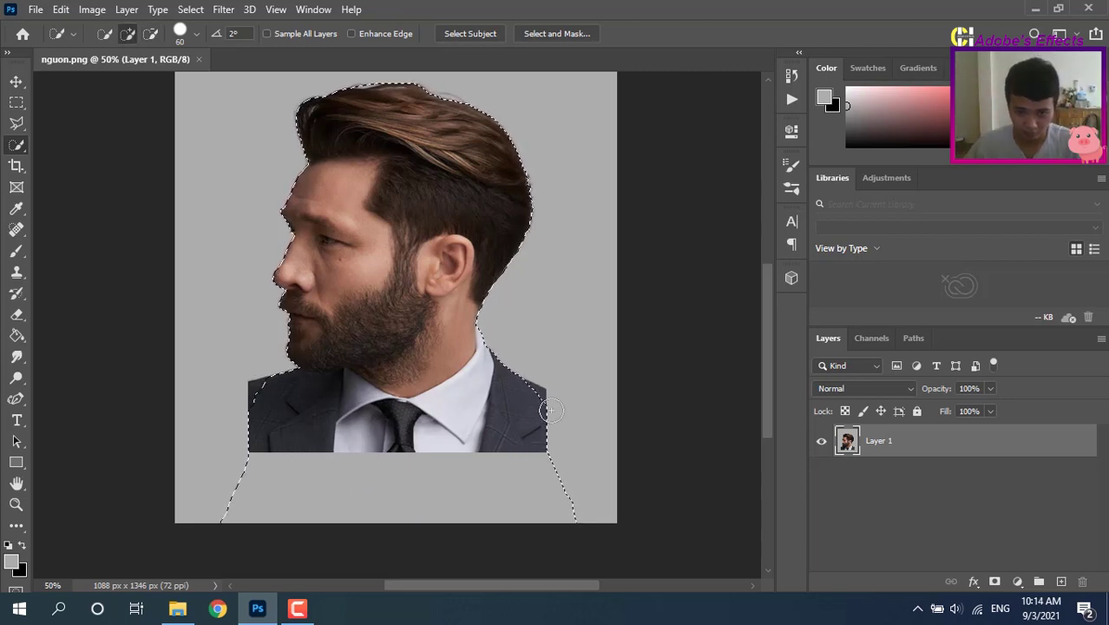
pyautogui.press('alt')
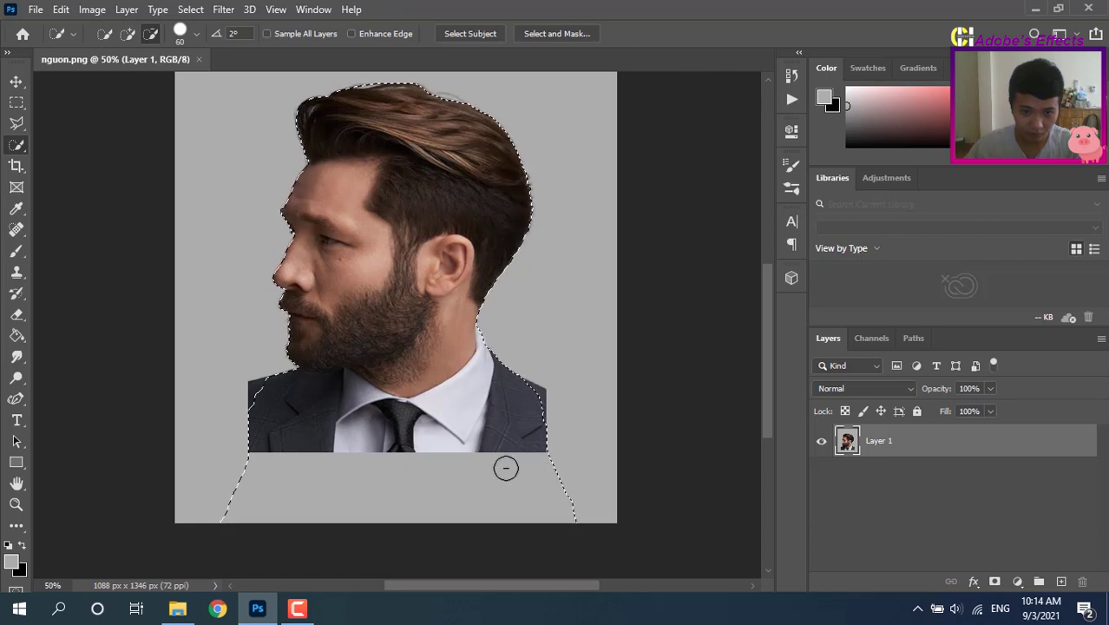
pyautogui.click(265, 415)
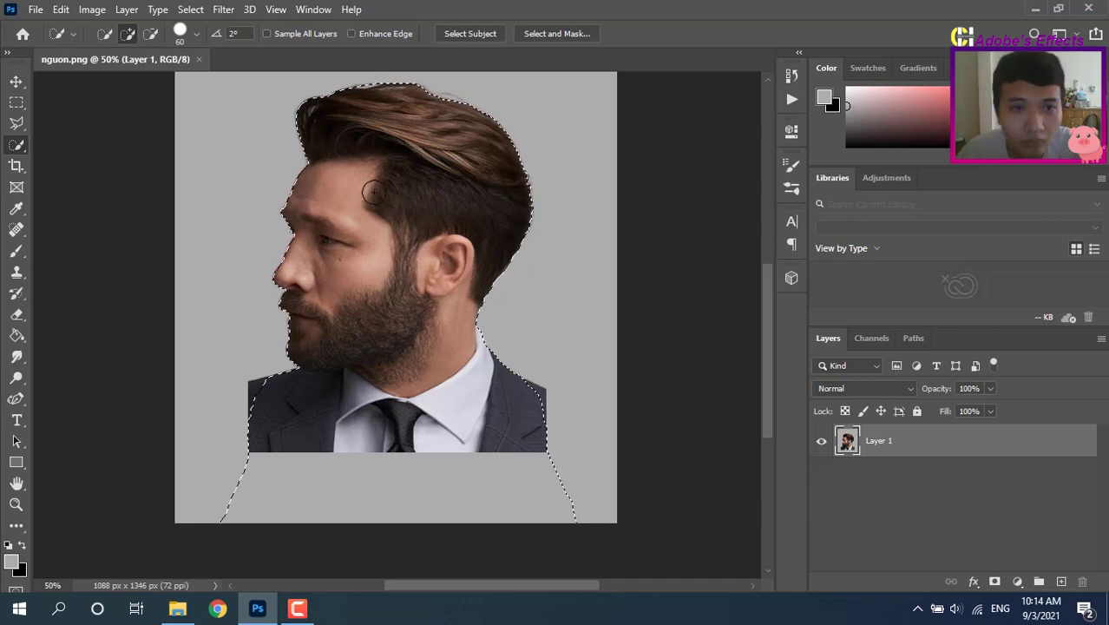
# Refine the selection in Select and Mask with 10% contrast and Decontaminate Colors, and output it to a new layer with layer mask
pyautogui.hotkey('ctrl', '-')
pyautogui.hotkey('ctrl', '-')
pyautogui.hotkey('ctrl', '+')
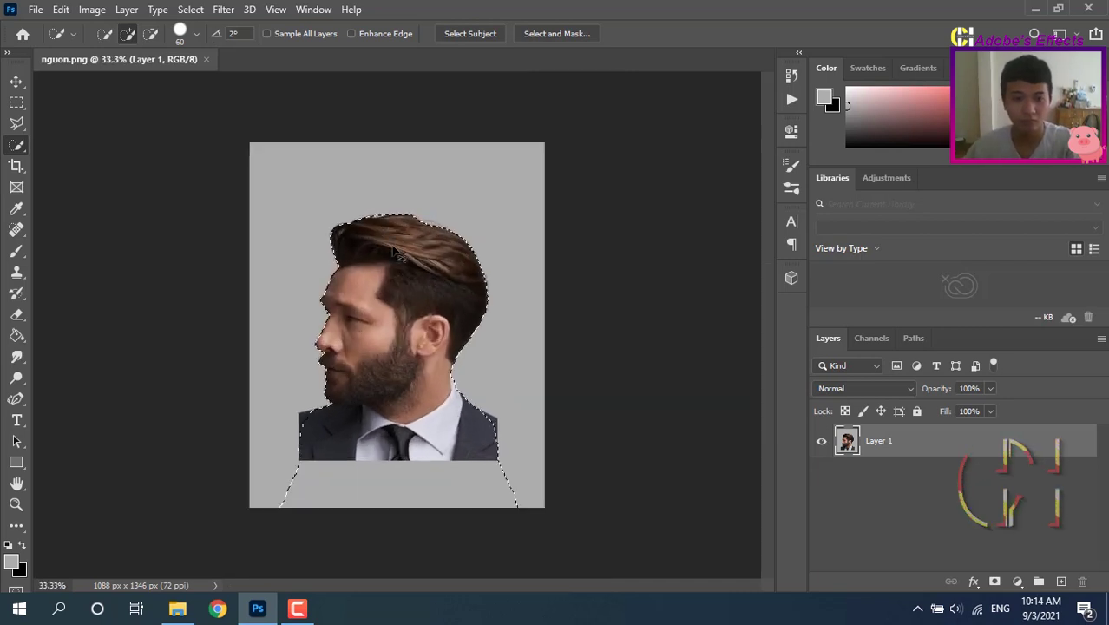
pyautogui.click(560, 34)
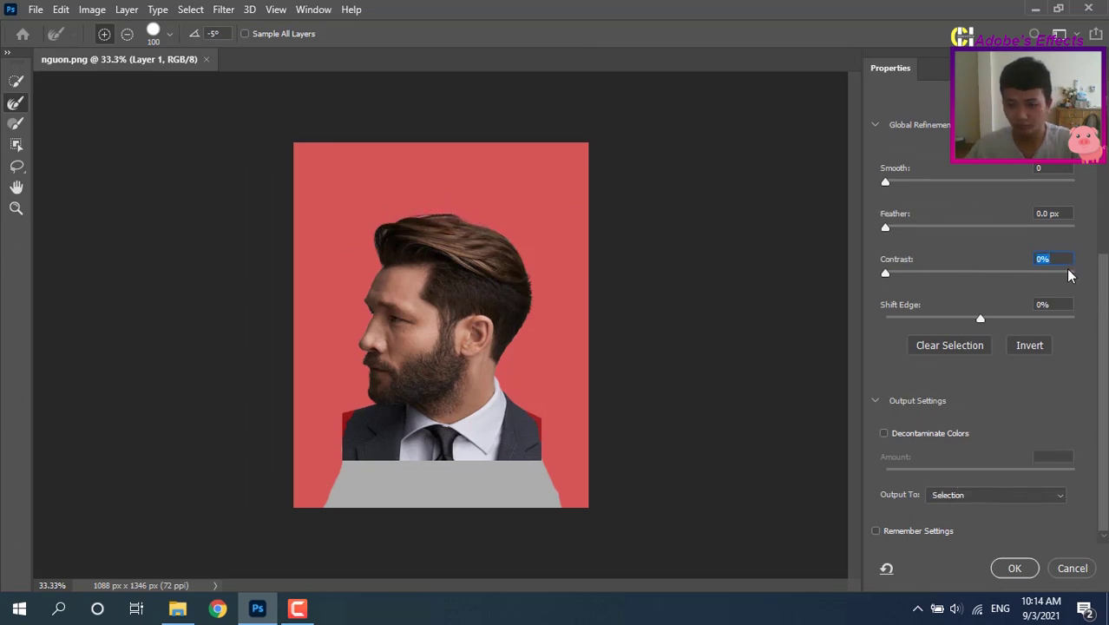
pyautogui.write('10')
pyautogui.click(884, 433)
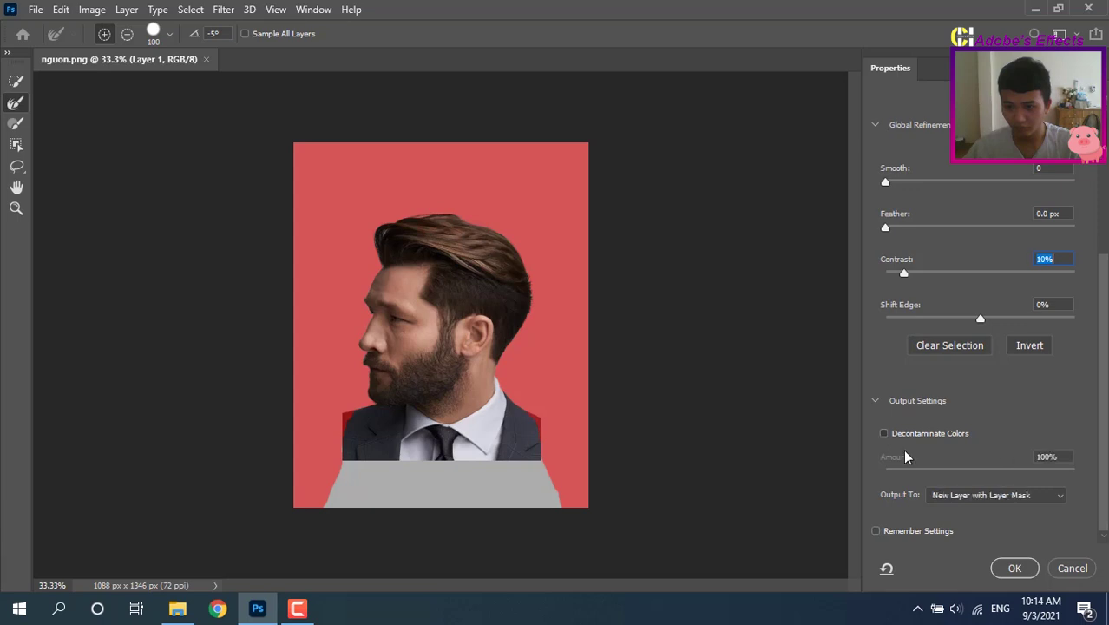
pyautogui.click(990, 495)
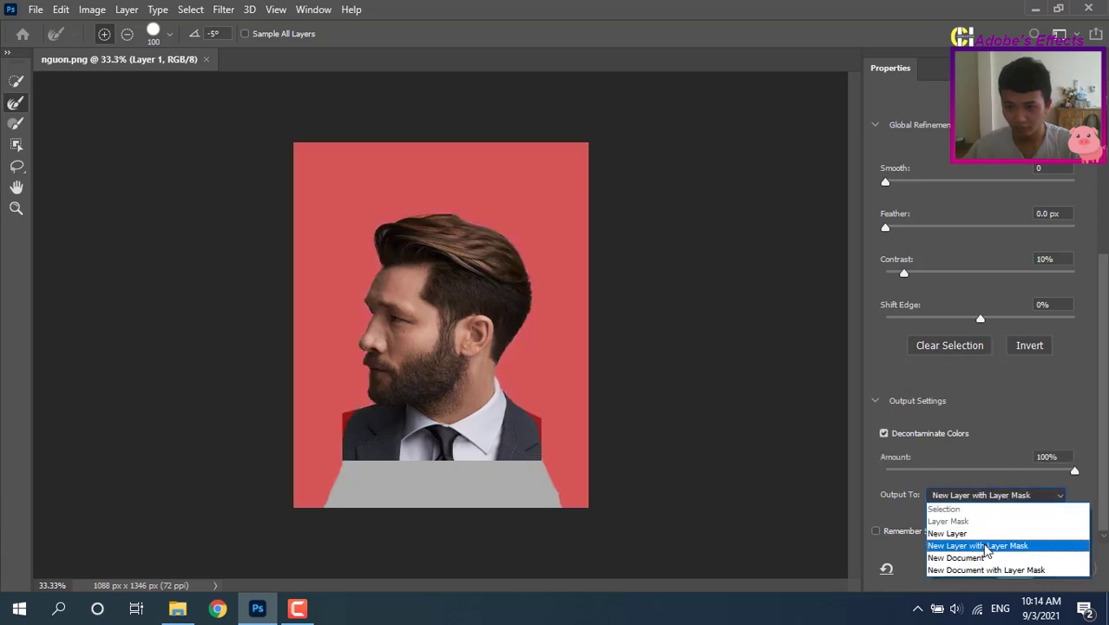
pyautogui.click(977, 545)
pyautogui.click(1009, 568)
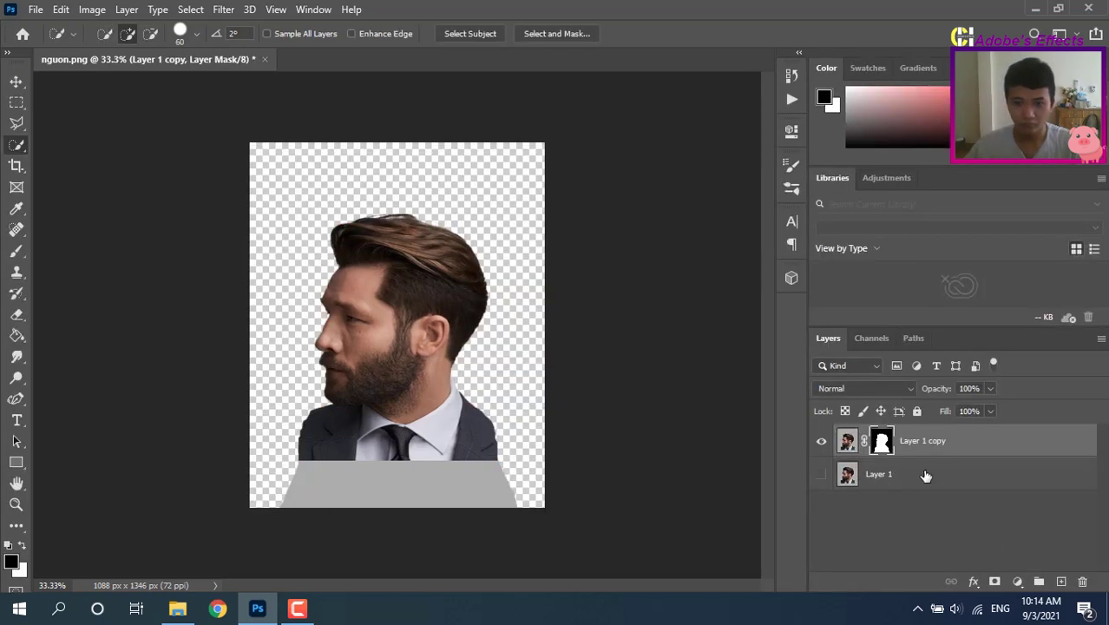
# Add a solid color fill layer in grey #acacac directly above the original Layer 1
pyautogui.click(923, 474)
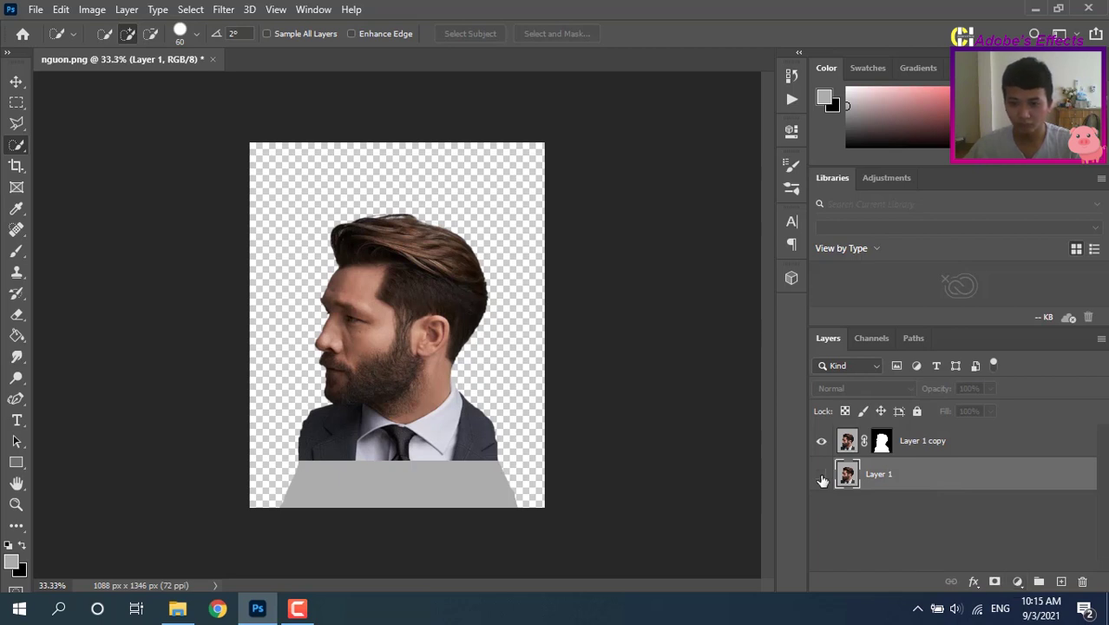
pyautogui.click(1017, 581)
pyautogui.click(999, 300)
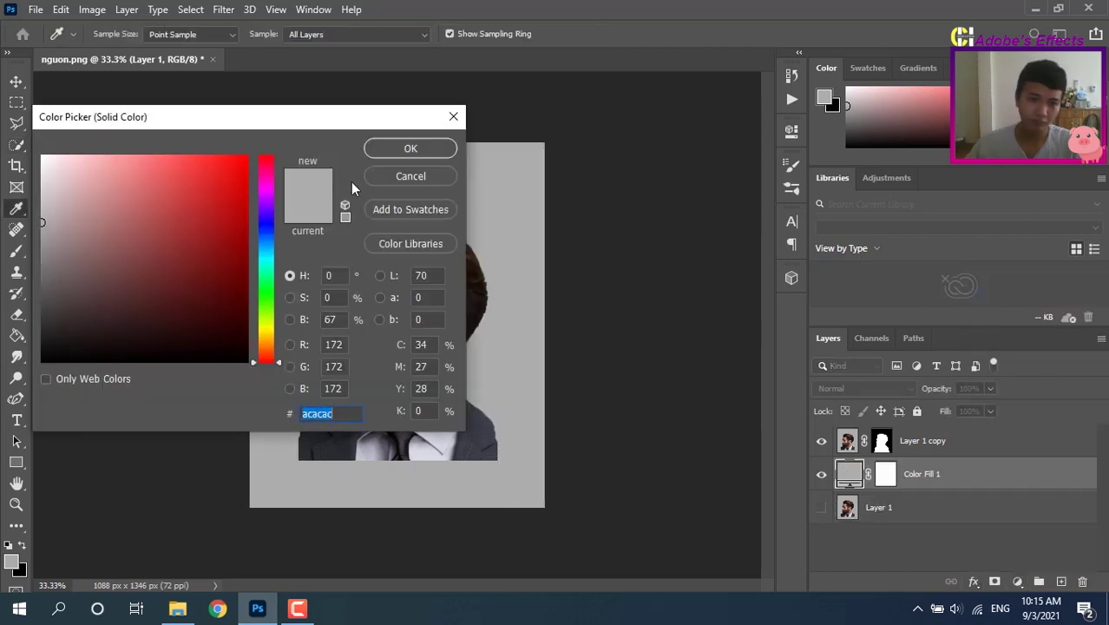
pyautogui.click(411, 148)
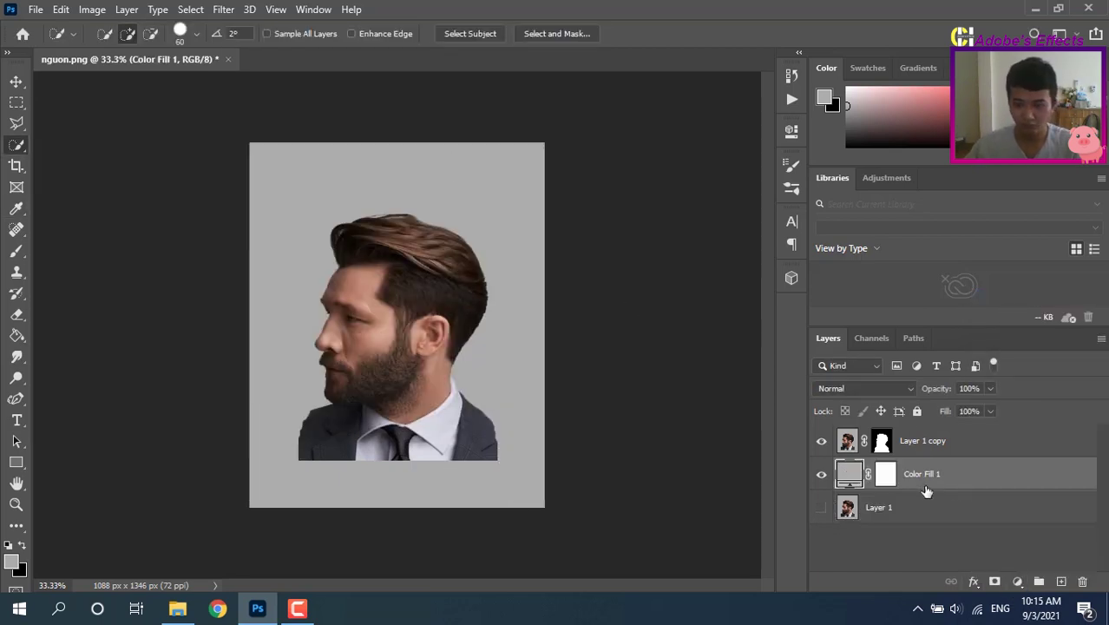
# Place the forest-3622519_1280 image above the masked portrait layer and move it up slightly over the man's head
pyautogui.click(926, 443)
pyautogui.click(177, 608)
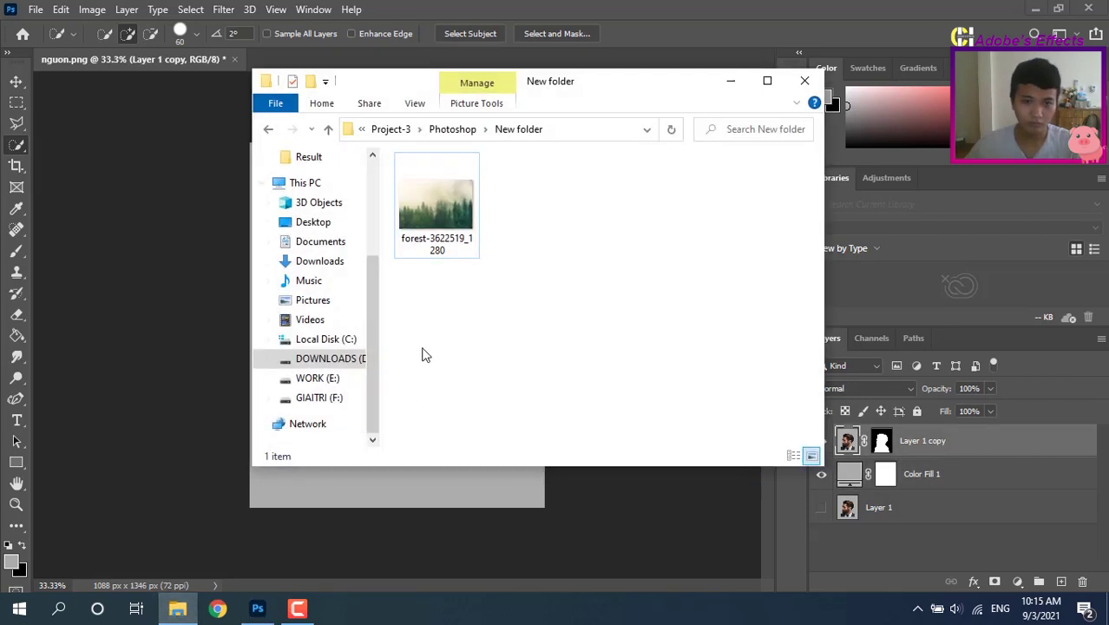
pyautogui.moveTo(423, 234); pyautogui.dragTo(208, 333)
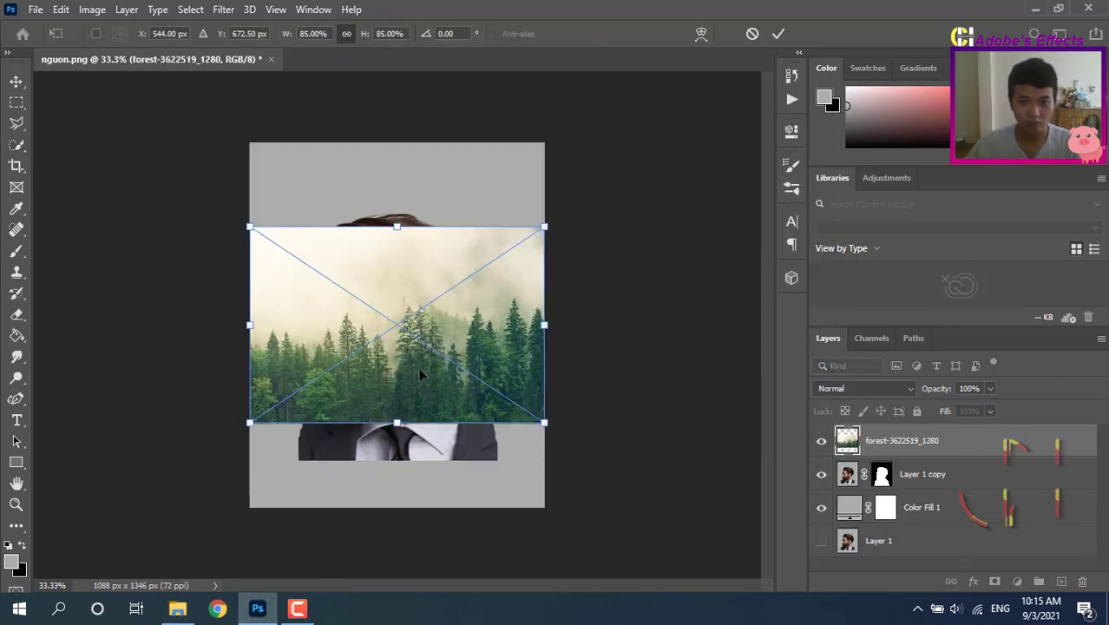
pyautogui.moveTo(416, 366)
pyautogui.mouseDown()
pyautogui.moveTo(399, 335)
pyautogui.moveTo(398, 260)
pyautogui.moveTo(399, 343)
pyautogui.mouseUp()
pyautogui.press('Return')
pyautogui.press('w')
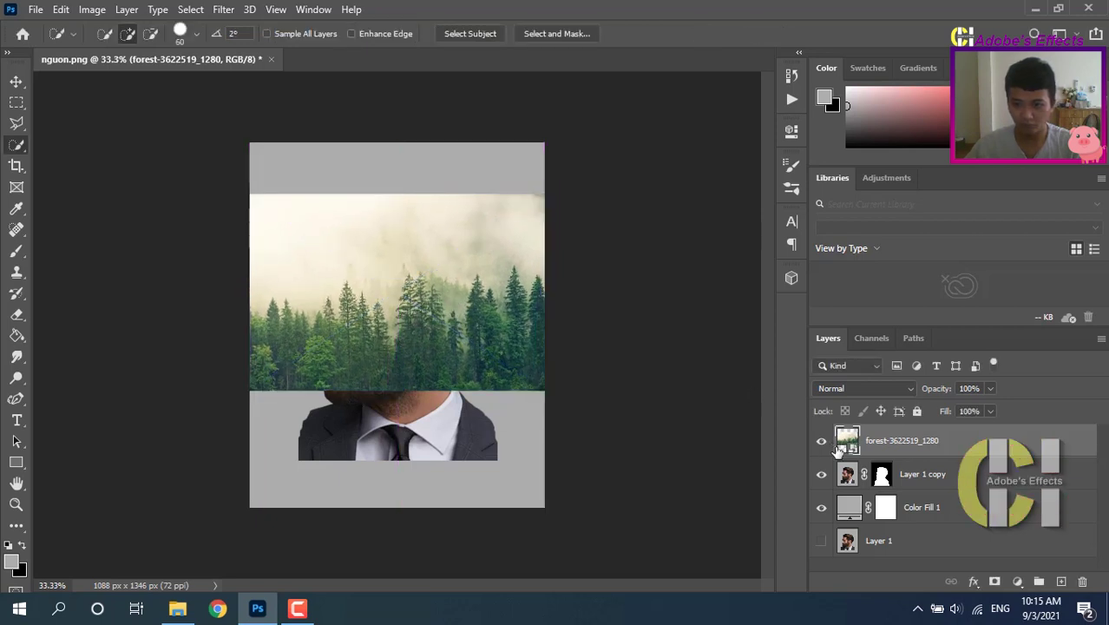
# Add a layer mask to the forest layer and duplicate the layer
pyautogui.click(995, 581)
pyautogui.click(847, 441)
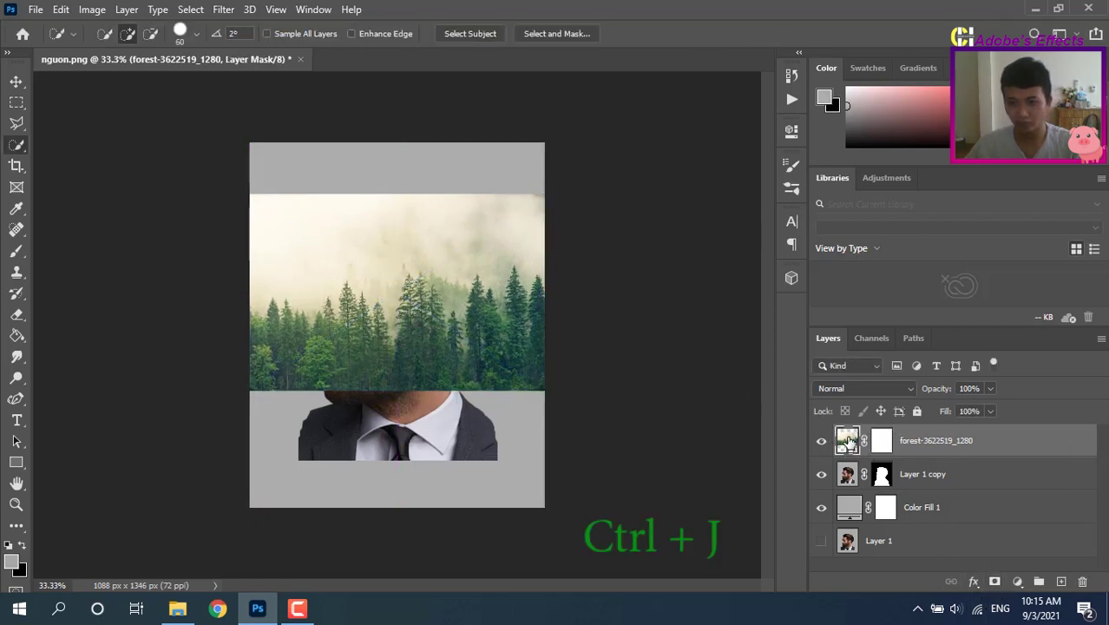
pyautogui.hotkey('ctrl', 'j')
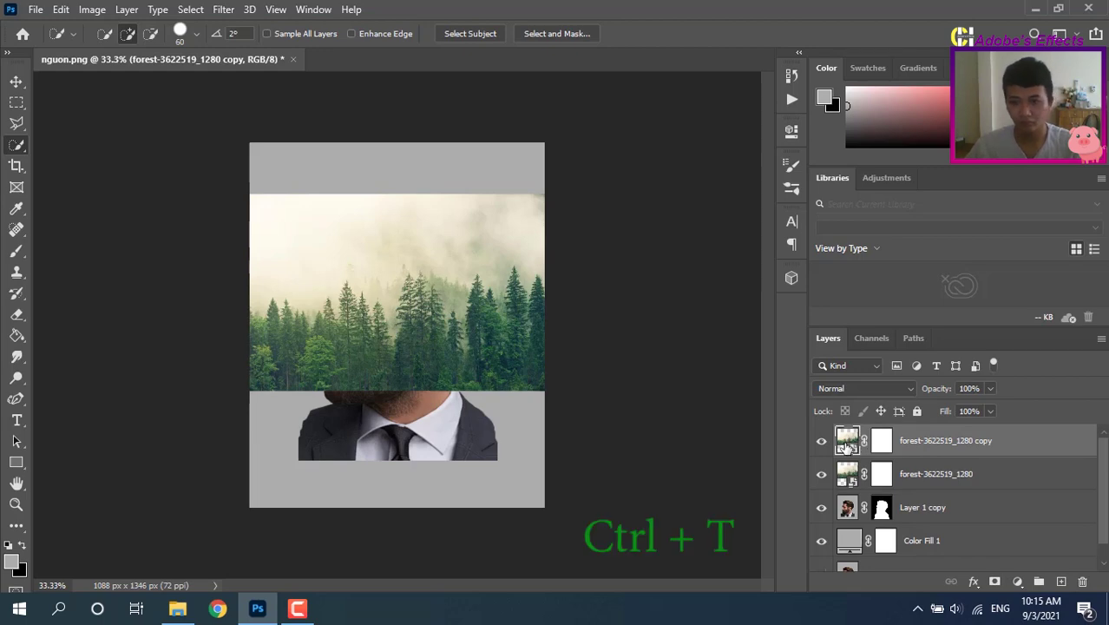
# Flip the forest copy vertically and move it down 725 px so it mirrors the original along its lower edge
pyautogui.hotkey('ctrl', 't')
pyautogui.rightClick(490, 337)
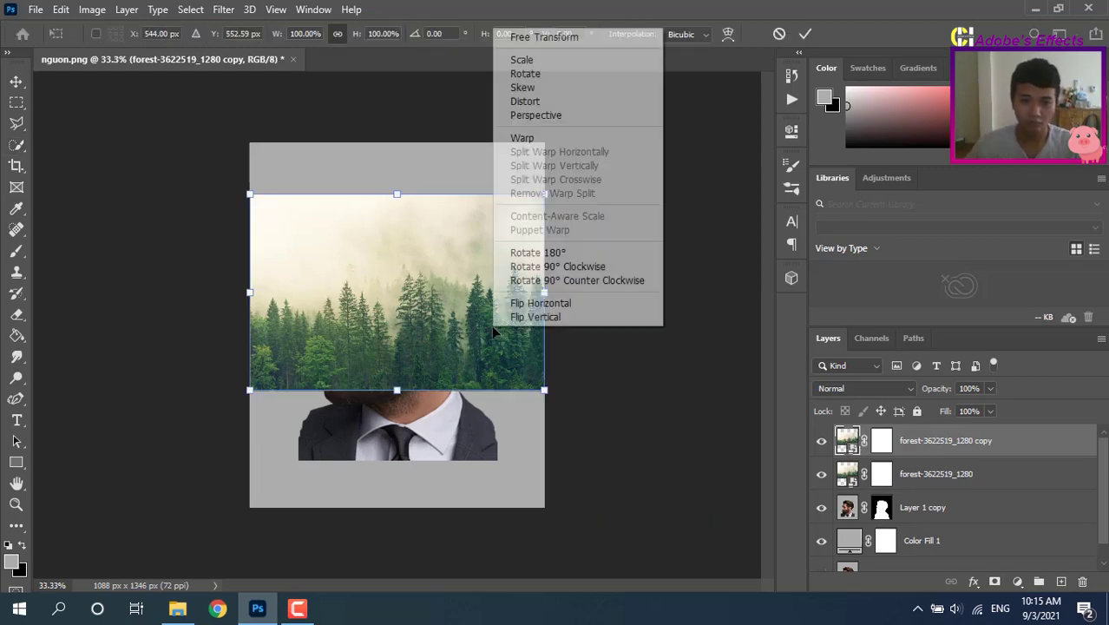
pyautogui.click(560, 315)
pyautogui.moveTo(420, 296); pyautogui.dragTo(415, 492)
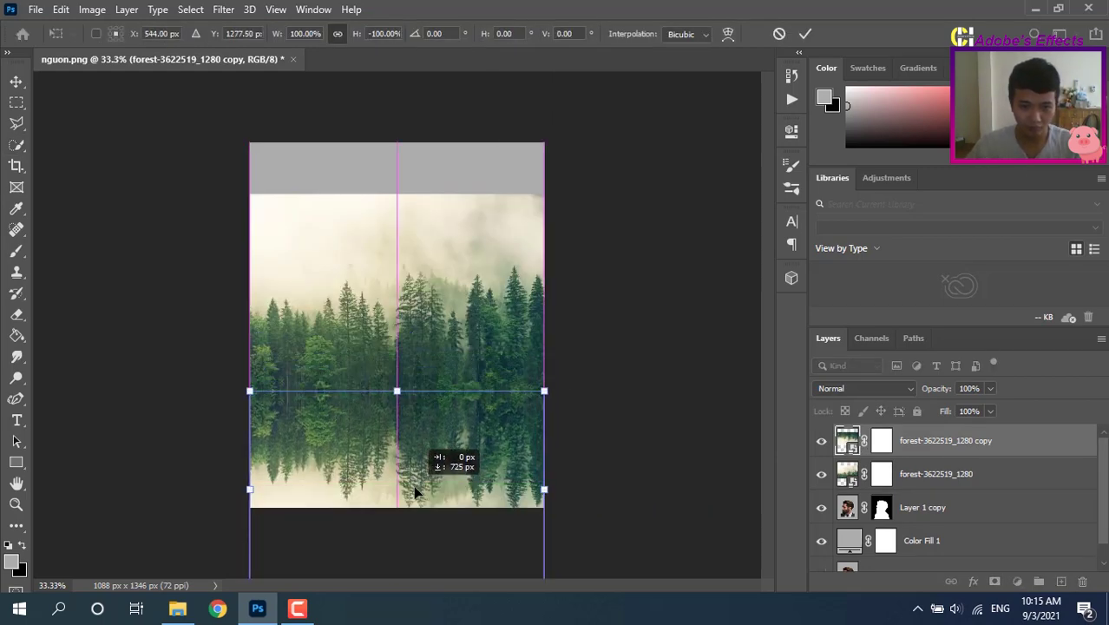
# Clip both the forest layer and its flipped copy to the masked portrait layer with clipping masks
pyautogui.rightClick(958, 475)
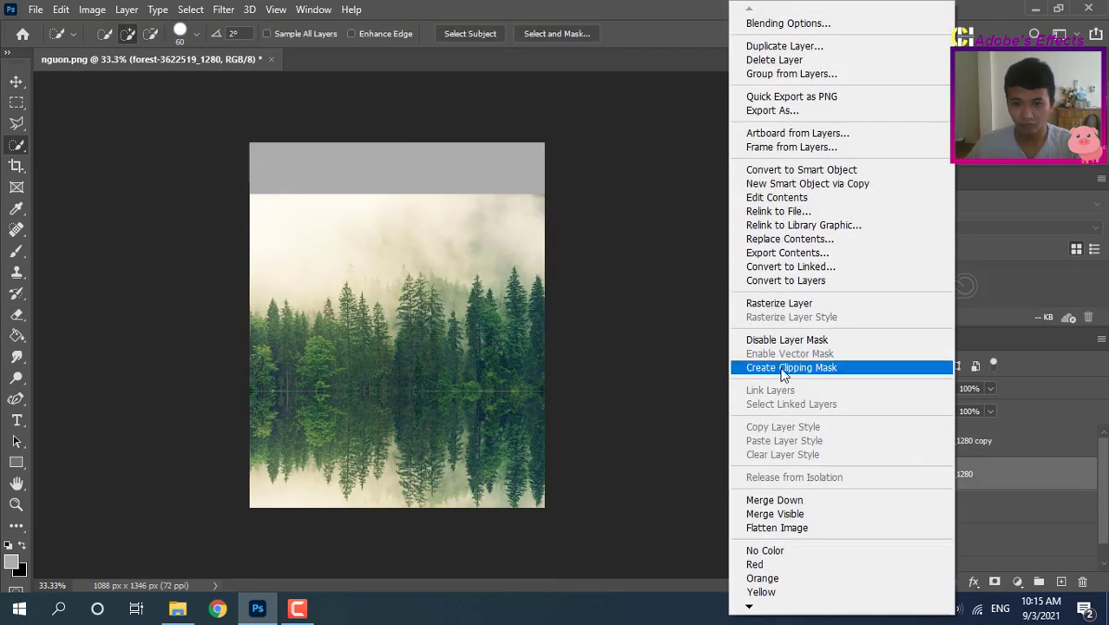
pyautogui.click(784, 368)
pyautogui.rightClick(958, 440)
pyautogui.click(789, 366)
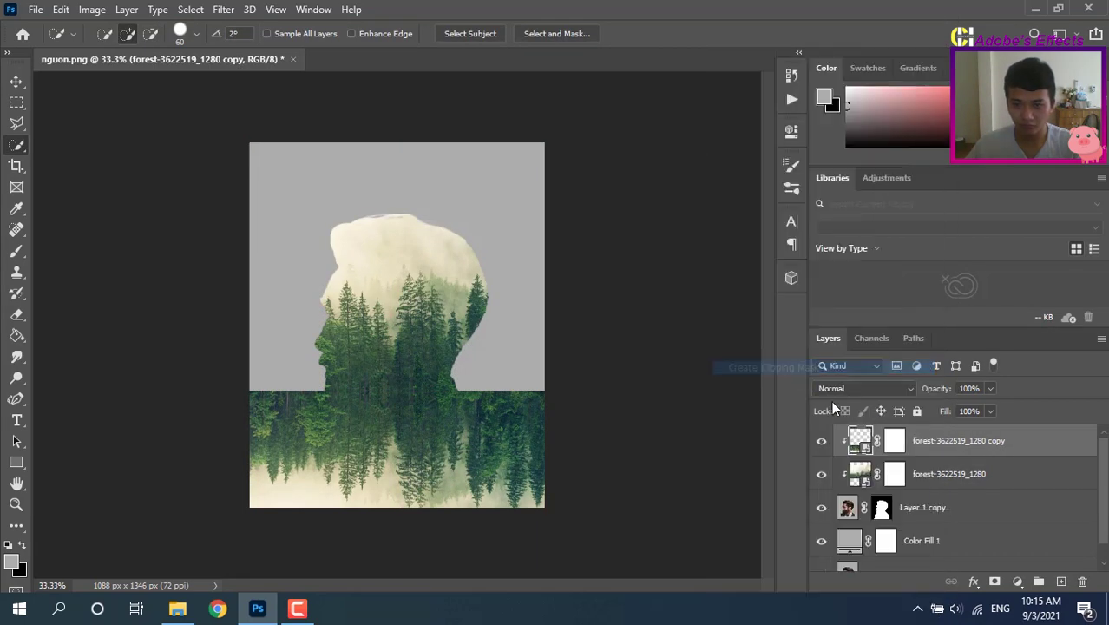
# Enlarge the upright forest layer to about 139% so its trees rise higher inside the head
pyautogui.hotkey('ctrl', 't')
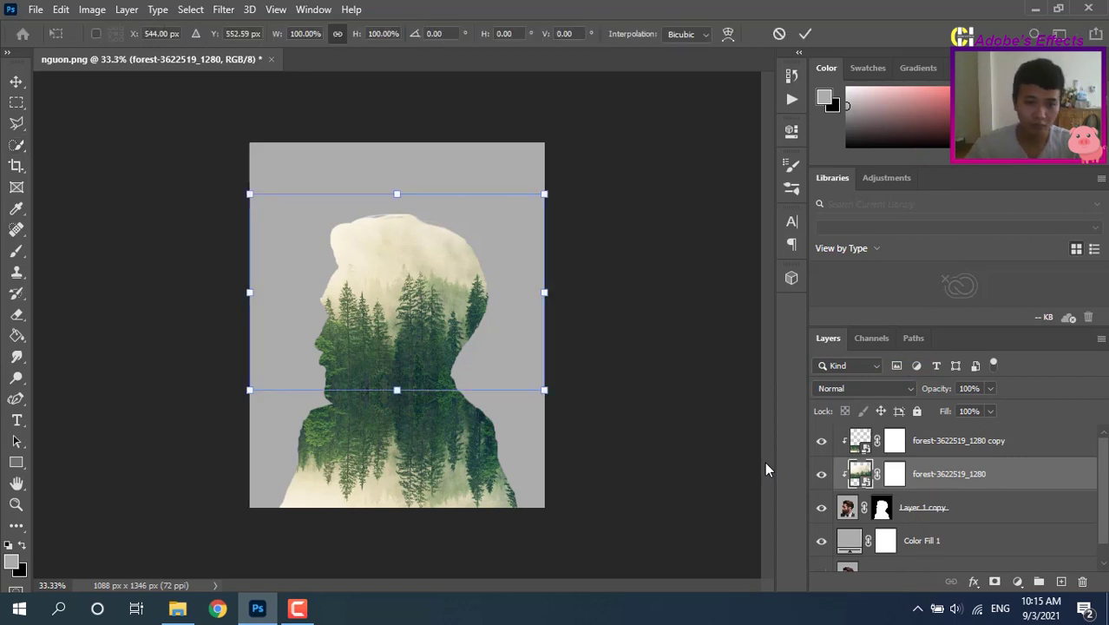
pyautogui.moveTo(541, 192); pyautogui.dragTo(594, 160)
pyautogui.moveTo(249, 161); pyautogui.dragTo(204, 130)
pyautogui.moveTo(602, 131); pyautogui.dragTo(614, 117)
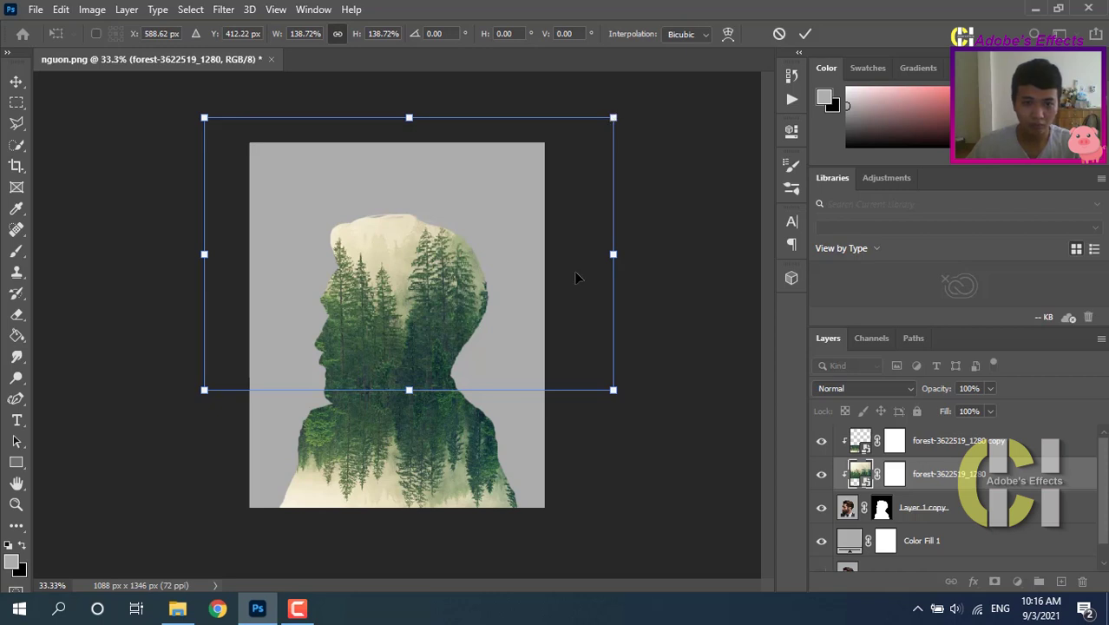
# Scale down the flipped forest copy and realign its upper edge with the lower edge of the upright forest
pyautogui.click(862, 437)
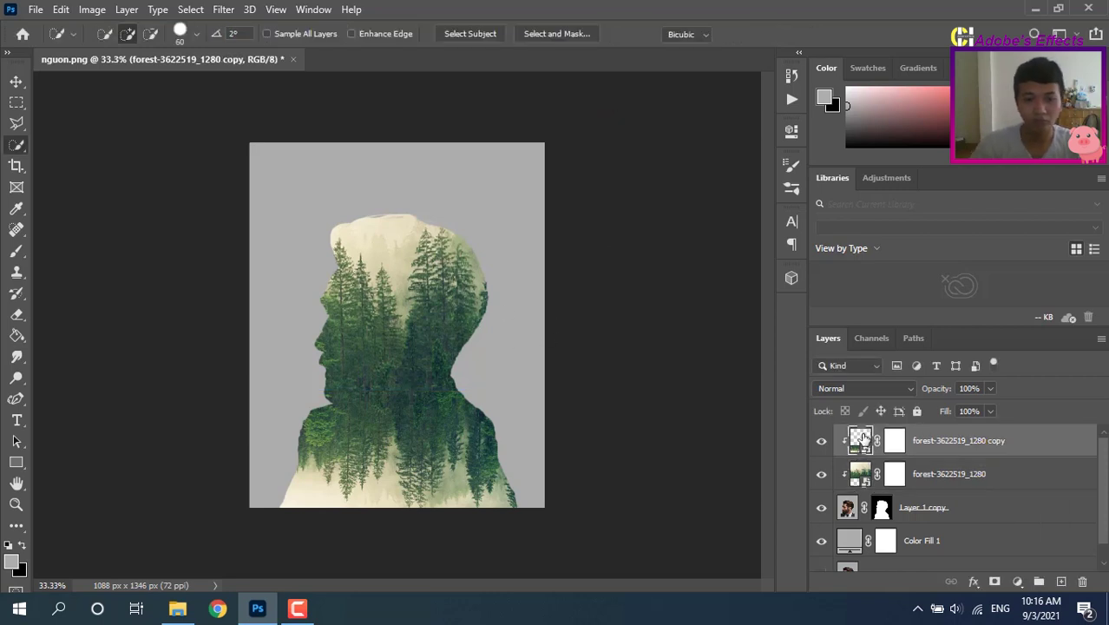
pyautogui.hotkey('ctrl', 't')
pyautogui.moveTo(249, 390); pyautogui.dragTo(279, 417)
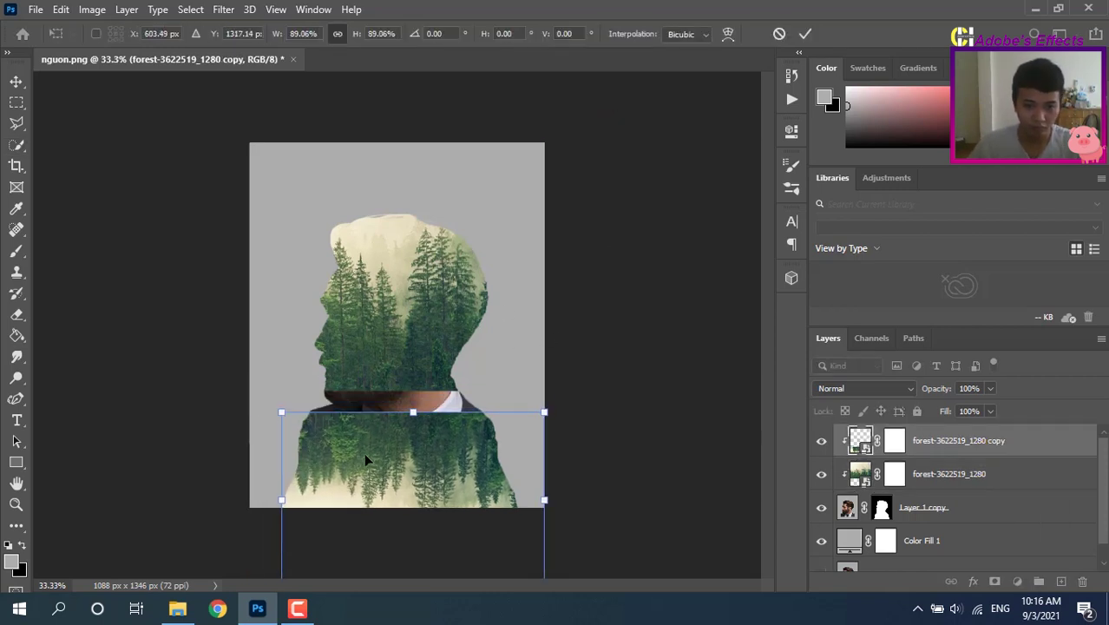
pyautogui.moveTo(365, 453); pyautogui.dragTo(350, 431)
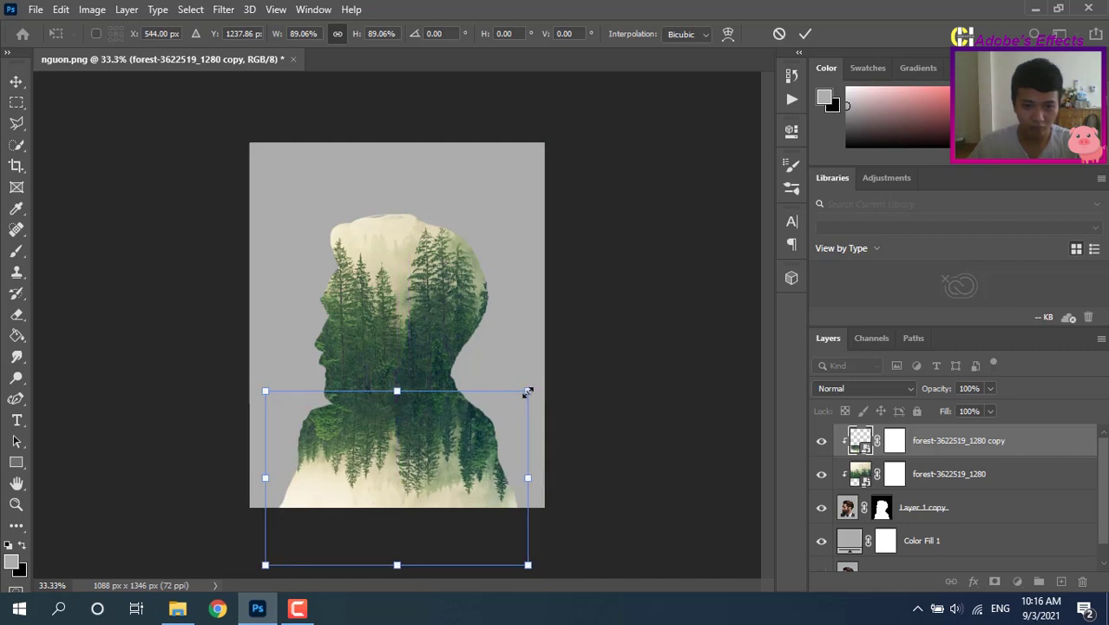
pyautogui.moveTo(527, 392); pyautogui.dragTo(520, 392)
pyautogui.moveTo(460, 426); pyautogui.dragTo(465, 431)
# Paint black with a soft brush at 15% flow on the upright forest layer's mask to reveal the face, beard and neck
pyautogui.click(893, 476)
pyautogui.press('w')
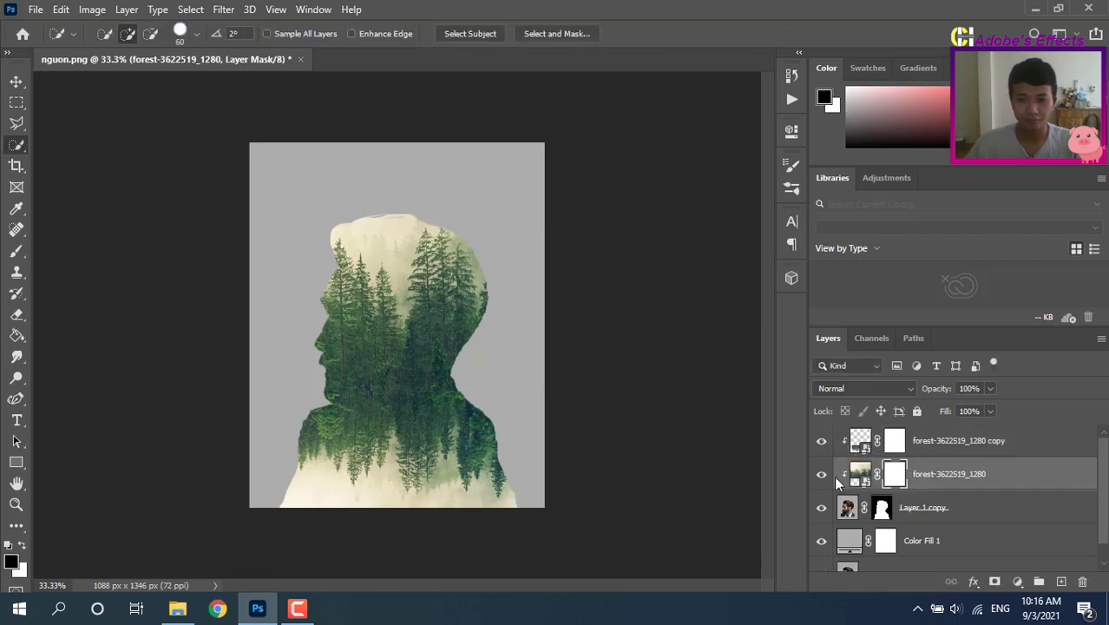
pyautogui.click(16, 251)
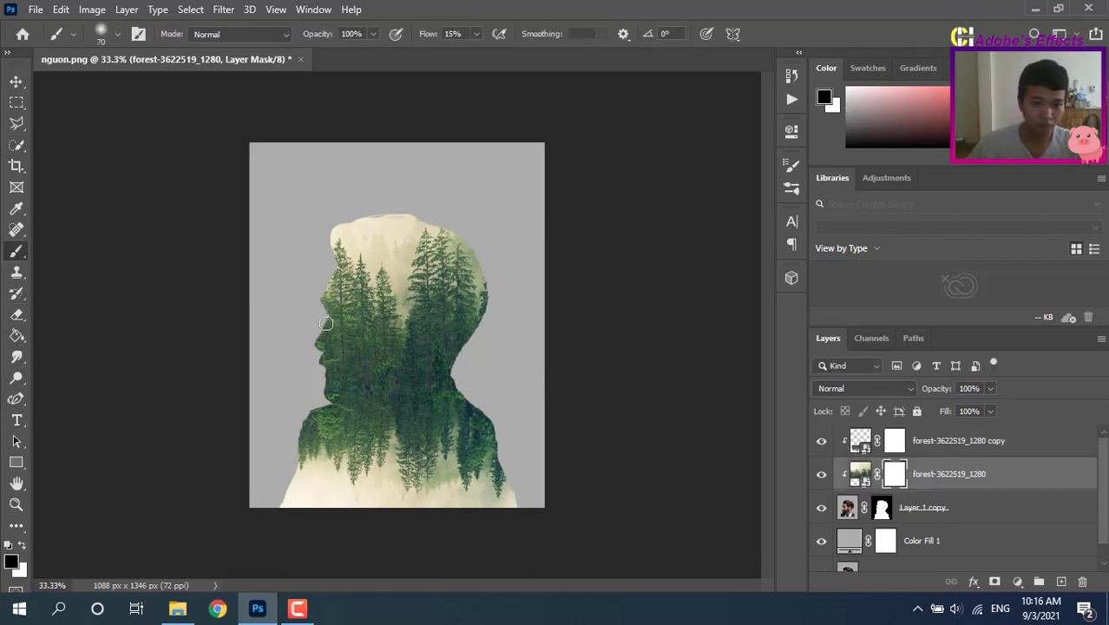
pyautogui.moveTo(331, 282)
pyautogui.mouseDown()
pyautogui.moveTo(331, 313)
pyautogui.moveTo(335, 272)
pyautogui.moveTo(333, 327)
pyautogui.moveTo(341, 305)
pyautogui.moveTo(352, 322)
pyautogui.moveTo(340, 296)
pyautogui.moveTo(348, 322)
pyautogui.moveTo(365, 326)
pyautogui.moveTo(340, 305)
pyautogui.moveTo(323, 345)
pyautogui.moveTo(332, 332)
pyautogui.moveTo(327, 386)
pyautogui.moveTo(339, 368)
pyautogui.moveTo(339, 402)
pyautogui.moveTo(383, 357)
pyautogui.moveTo(371, 347)
pyautogui.moveTo(380, 367)
pyautogui.moveTo(371, 330)
pyautogui.moveTo(394, 385)
pyautogui.moveTo(449, 384)
pyautogui.moveTo(413, 398)
pyautogui.moveTo(427, 385)
pyautogui.moveTo(450, 390)
pyautogui.moveTo(356, 383)
pyautogui.moveTo(388, 384)
pyautogui.mouseUp()
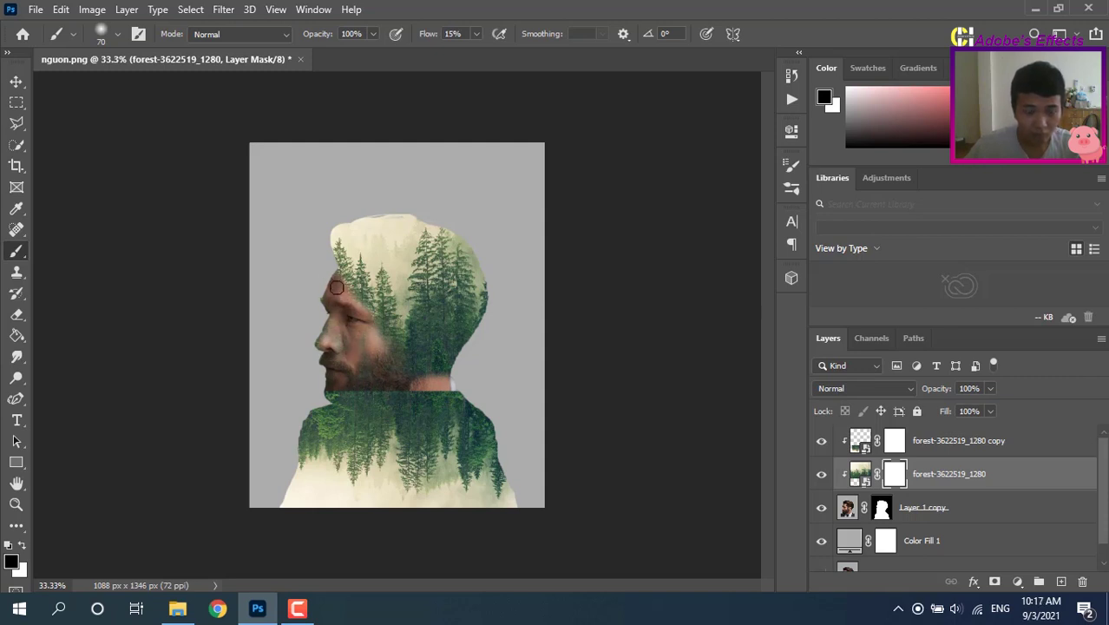
pyautogui.moveTo(336, 287)
pyautogui.mouseDown()
pyautogui.moveTo(354, 291)
pyautogui.moveTo(390, 343)
pyautogui.mouseUp()
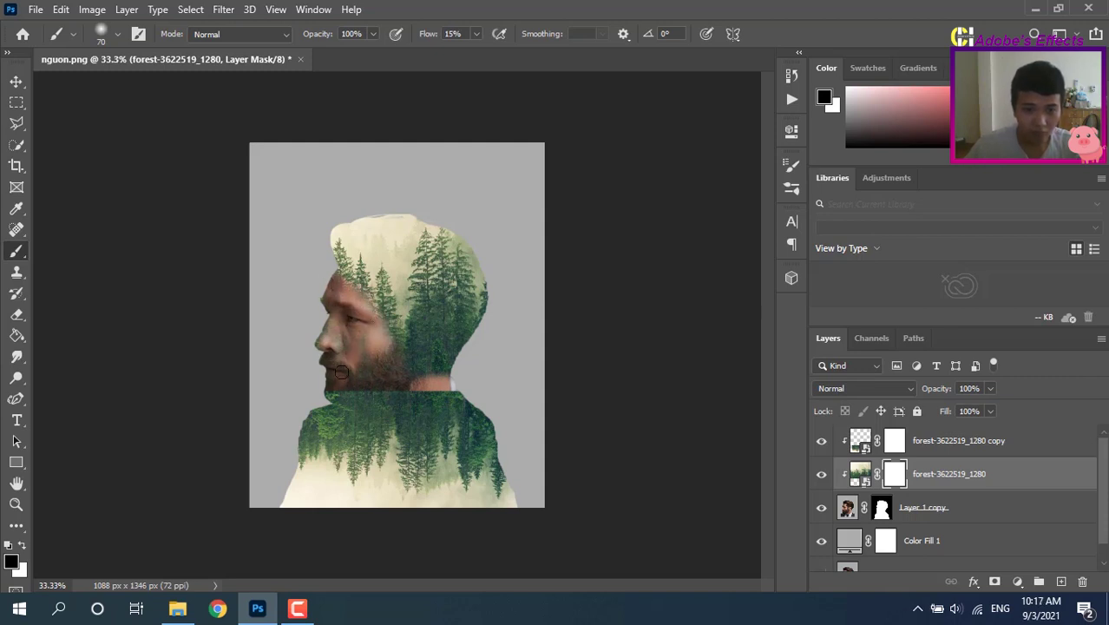
# Paint black on the flipped forest copy's mask to reveal the lower beard, neck and shirt collar
pyautogui.click(895, 442)
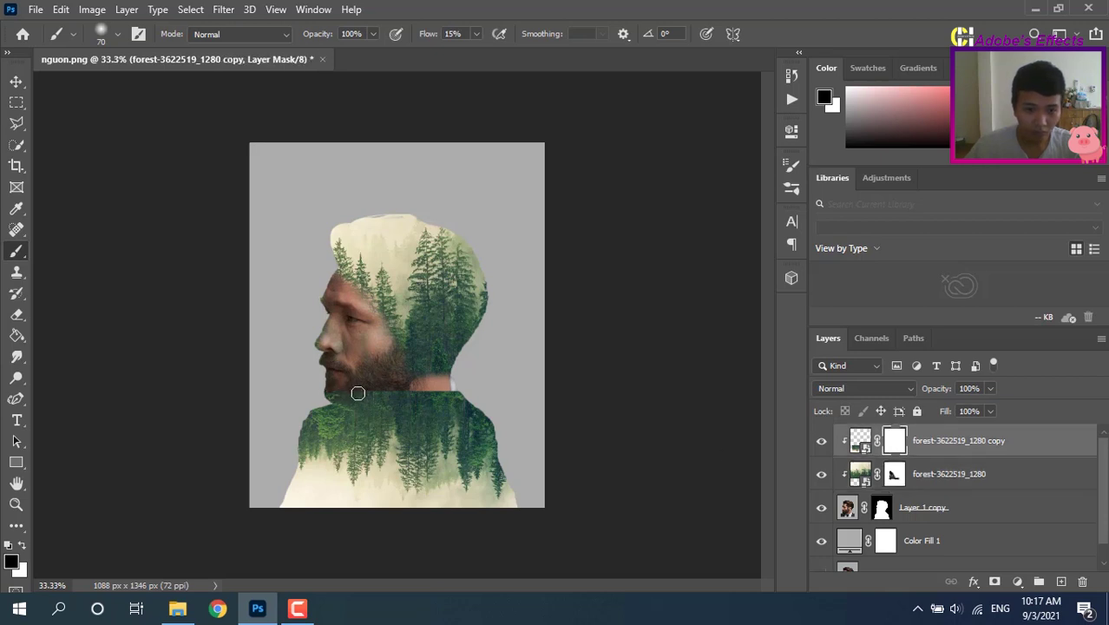
pyautogui.moveTo(451, 392)
pyautogui.mouseDown()
pyautogui.moveTo(393, 392)
pyautogui.moveTo(410, 388)
pyautogui.moveTo(418, 406)
pyautogui.moveTo(387, 404)
pyautogui.moveTo(432, 409)
pyautogui.moveTo(348, 397)
pyautogui.moveTo(373, 412)
pyautogui.moveTo(322, 387)
pyautogui.moveTo(345, 399)
pyautogui.moveTo(330, 389)
pyautogui.moveTo(335, 407)
pyautogui.moveTo(375, 405)
pyautogui.moveTo(405, 427)
pyautogui.moveTo(442, 409)
pyautogui.moveTo(441, 398)
pyautogui.moveTo(475, 390)
pyautogui.moveTo(439, 414)
pyautogui.moveTo(461, 414)
pyautogui.moveTo(401, 421)
pyautogui.moveTo(438, 394)
pyautogui.mouseUp()
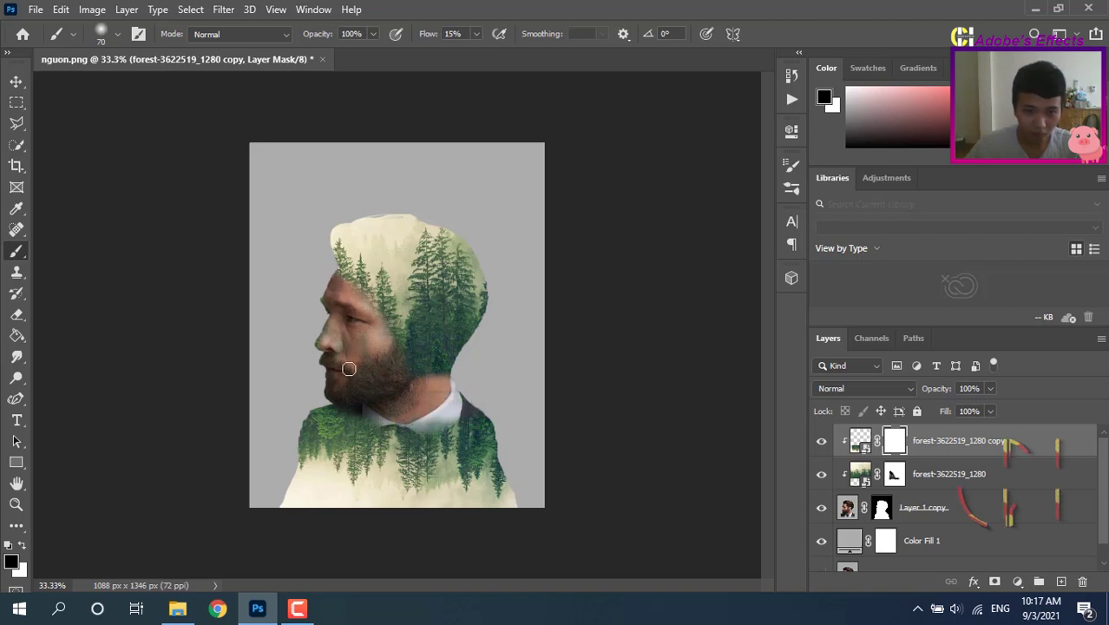
# Paint white on the upright forest layer's mask to bring the trees back over the rear of the neck
pyautogui.press('x')
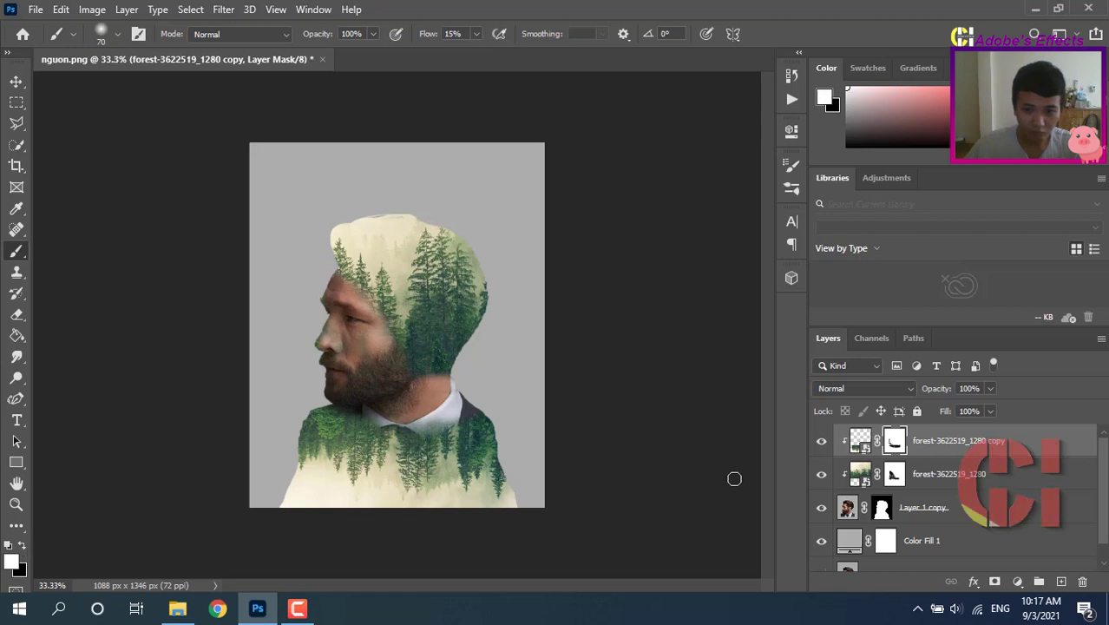
pyautogui.hotkey('alt', '[')
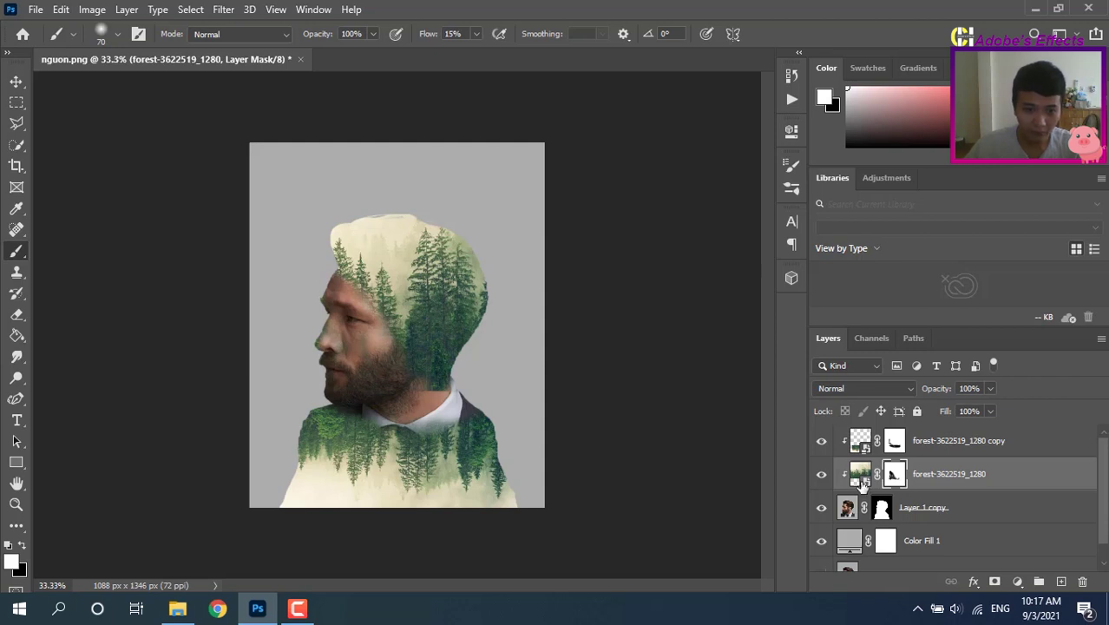
# Paint white on the flipped forest copy's mask to bring the trees back over the rear collar and shoulder, then restore black as foreground
pyautogui.press('x')
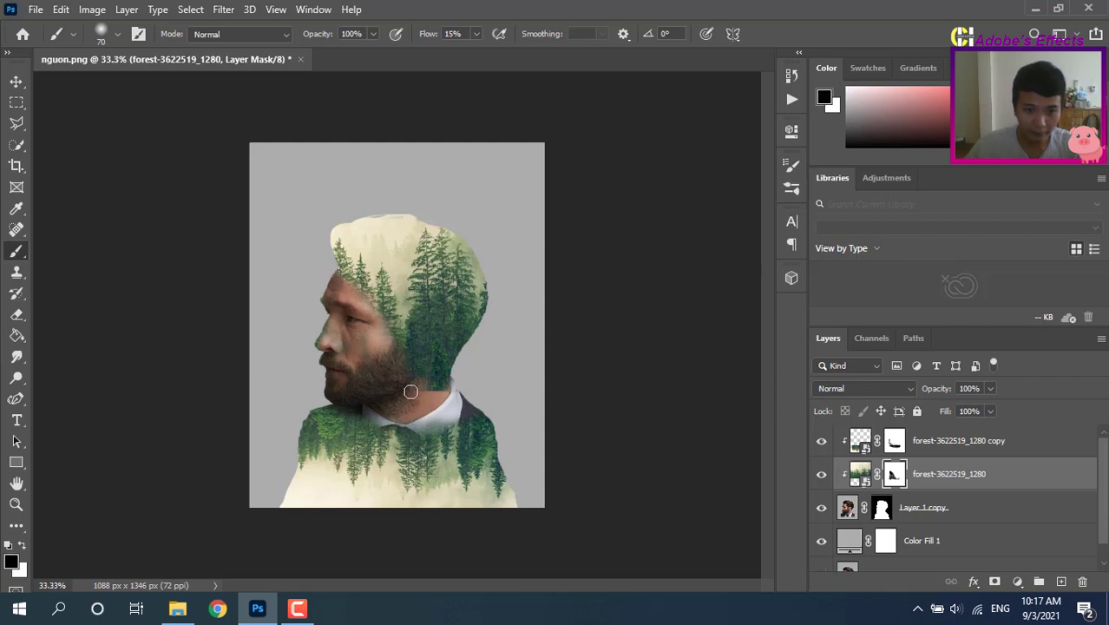
pyautogui.click(849, 444)
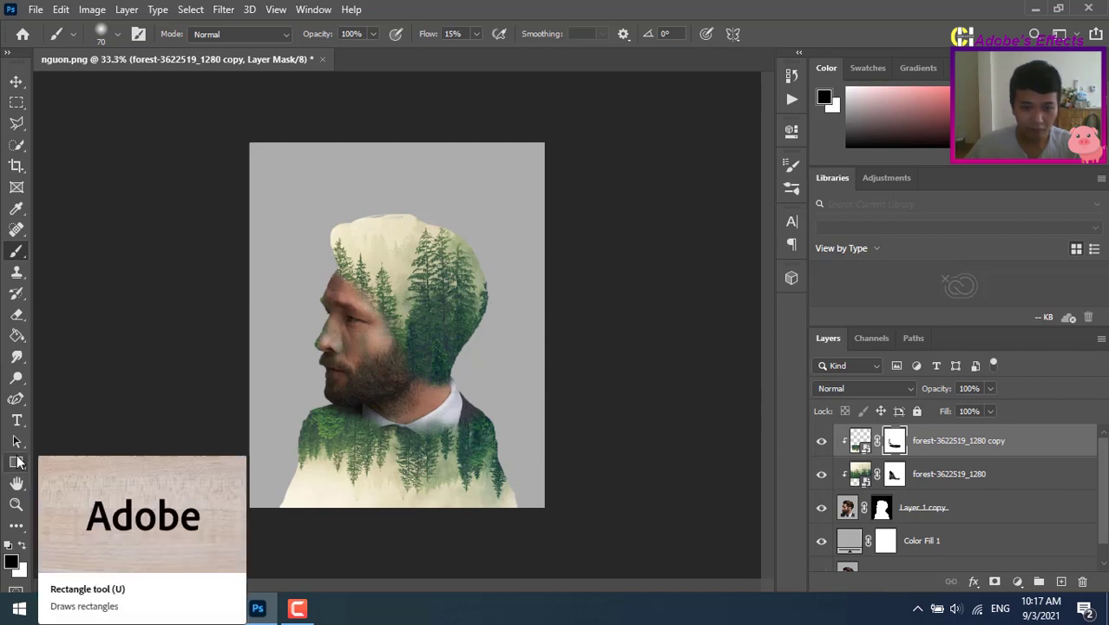
pyautogui.press('x')
pyautogui.moveTo(445, 421)
pyautogui.mouseDown()
pyautogui.moveTo(488, 422)
pyautogui.moveTo(477, 406)
pyautogui.moveTo(434, 404)
pyautogui.moveTo(423, 425)
pyautogui.moveTo(513, 451)
pyautogui.mouseUp()
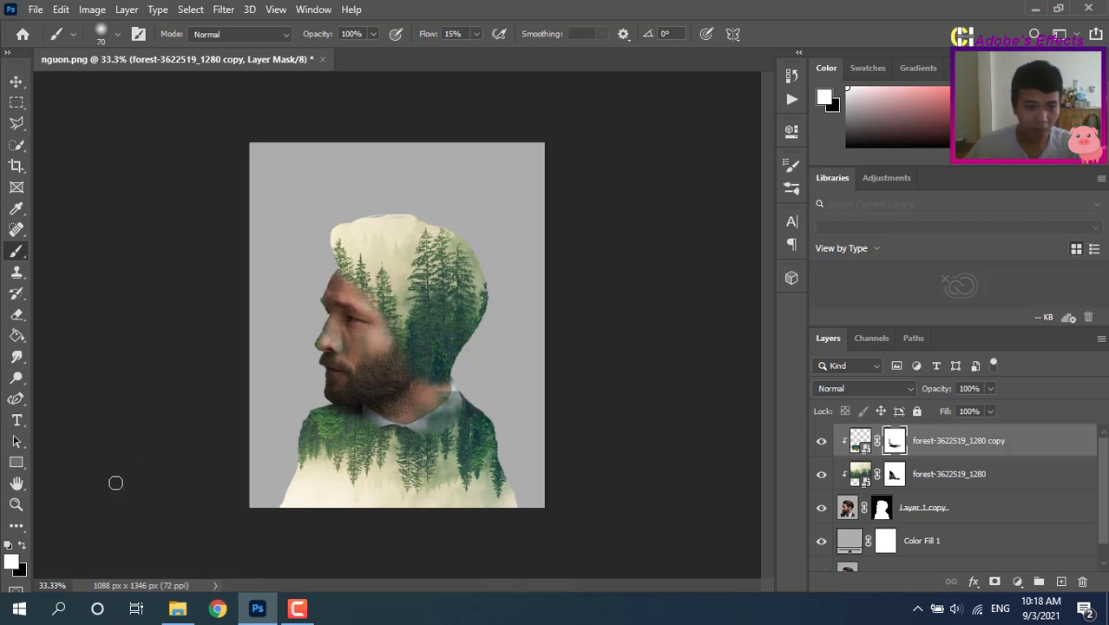
pyautogui.click(24, 543)
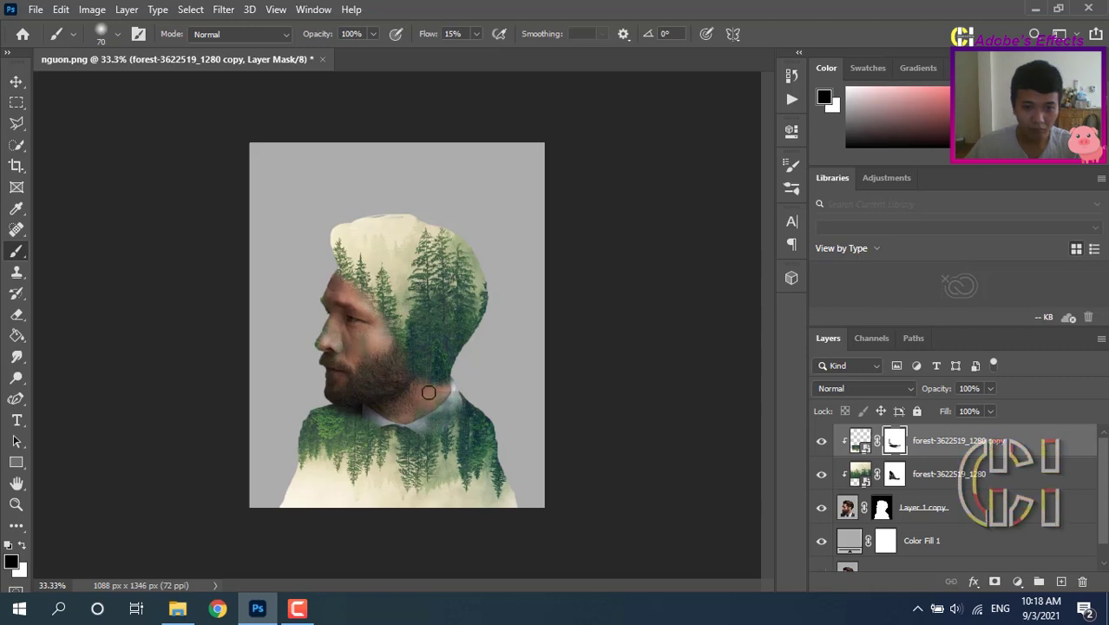
pyautogui.hotkey('ctrl', '+')
pyautogui.hotkey('ctrl', '+')
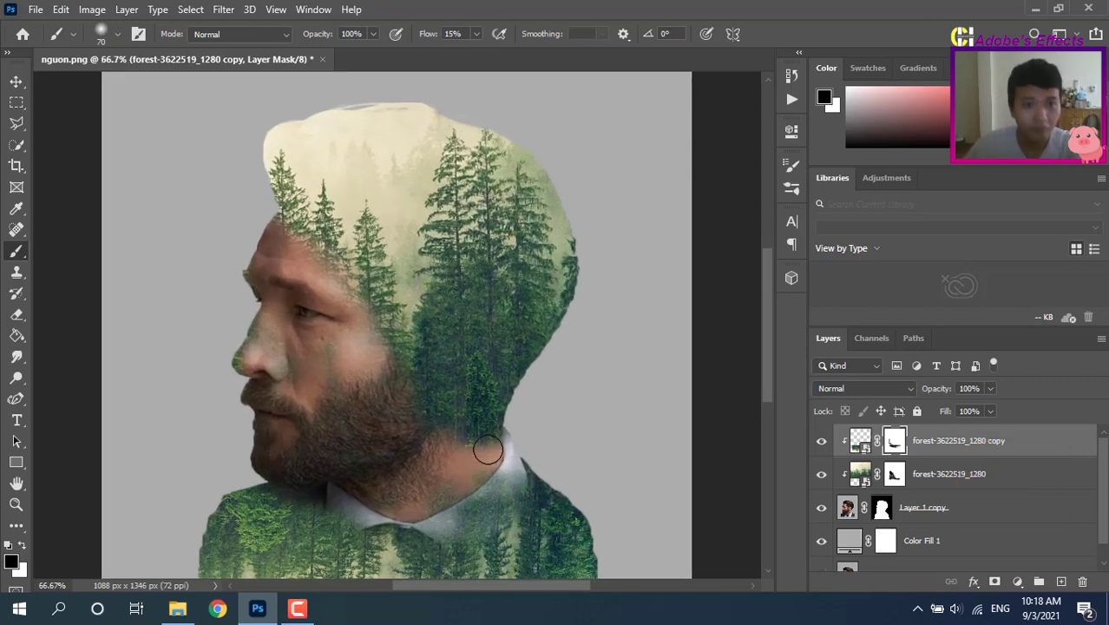
pyautogui.hotkey('ctrl', '-')
pyautogui.hotkey('ctrl', '-')
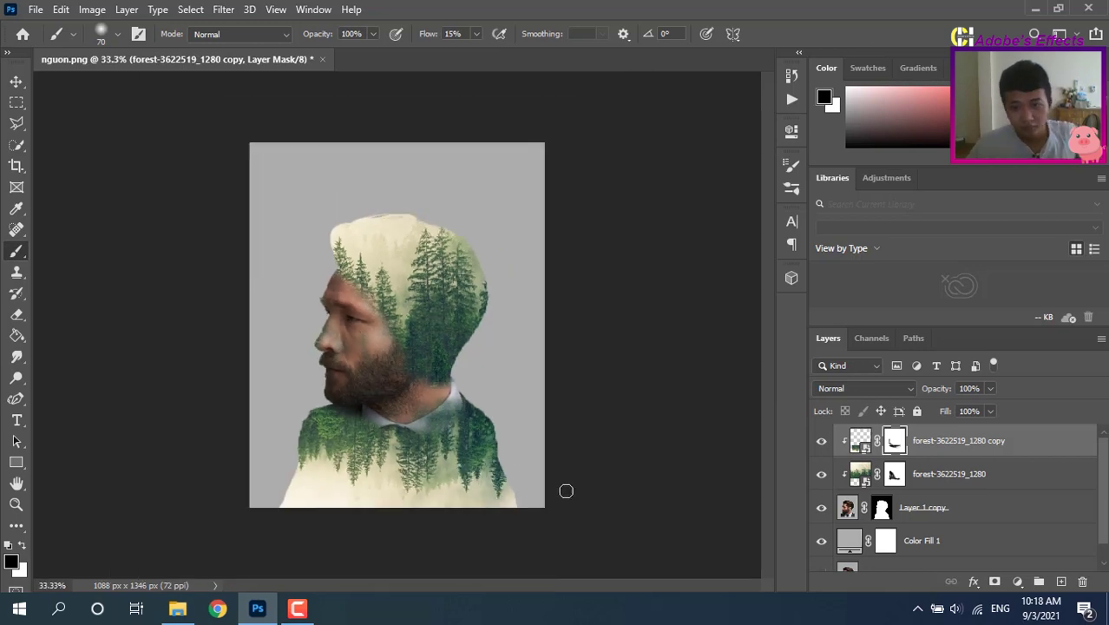
# Change the Color Fill 1 background to the pale beige d2cea8 sampled from the forest's misty sky
pyautogui.click(942, 478)
pyautogui.click(948, 447)
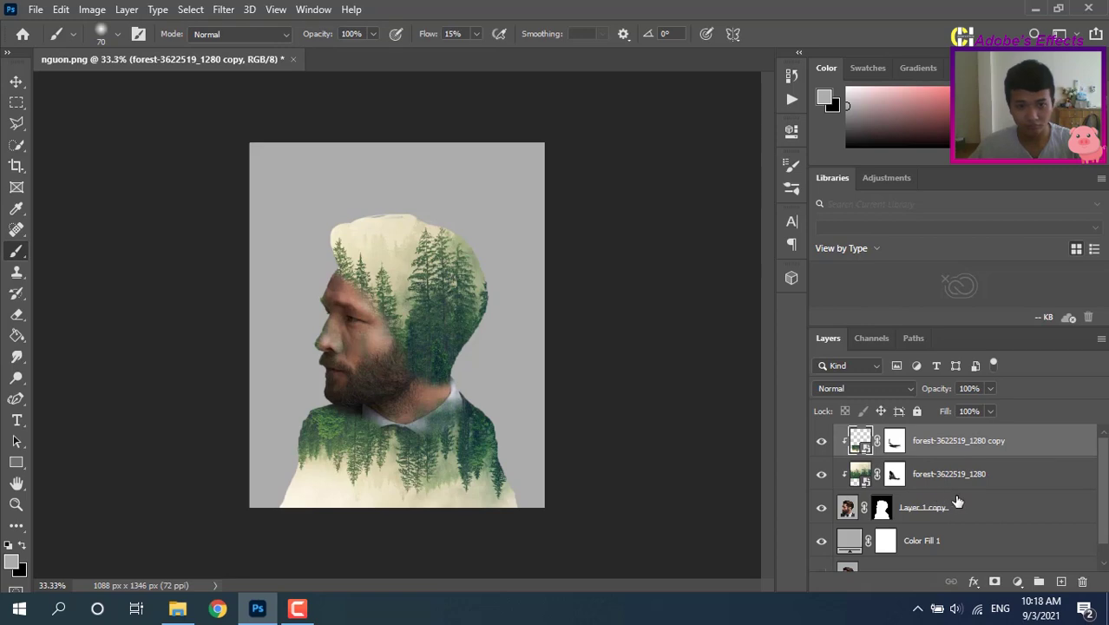
pyautogui.scroll(-1, 957, 502)
pyautogui.click(842, 523)
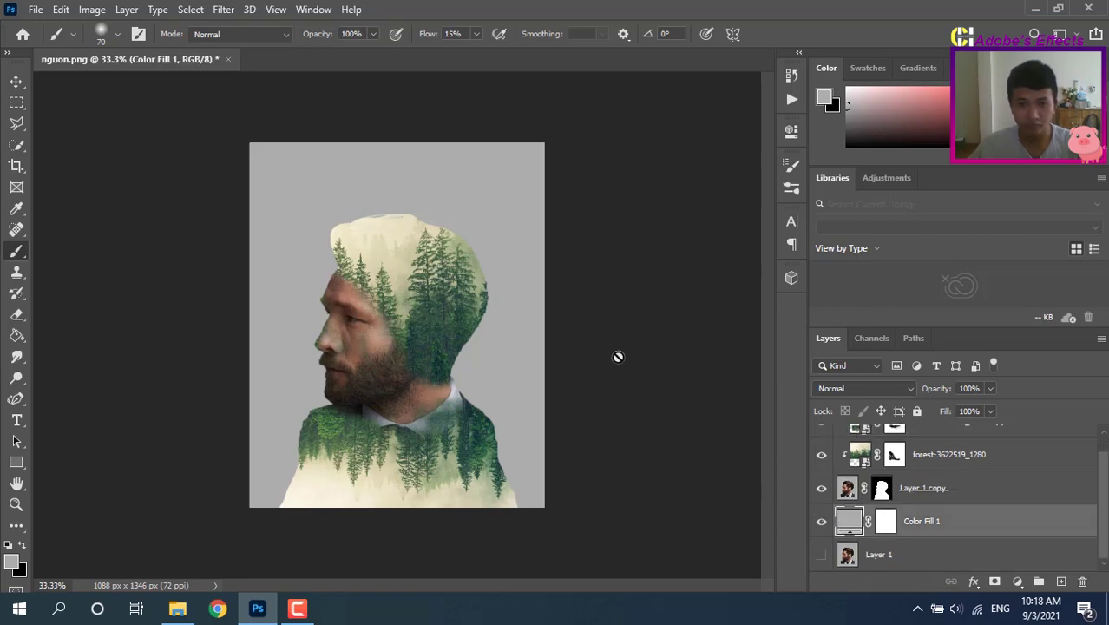
pyautogui.doubleClick(849, 523)
pyautogui.moveTo(195, 122); pyautogui.dragTo(751, 208)
pyautogui.moveTo(405, 237); pyautogui.dragTo(415, 232)
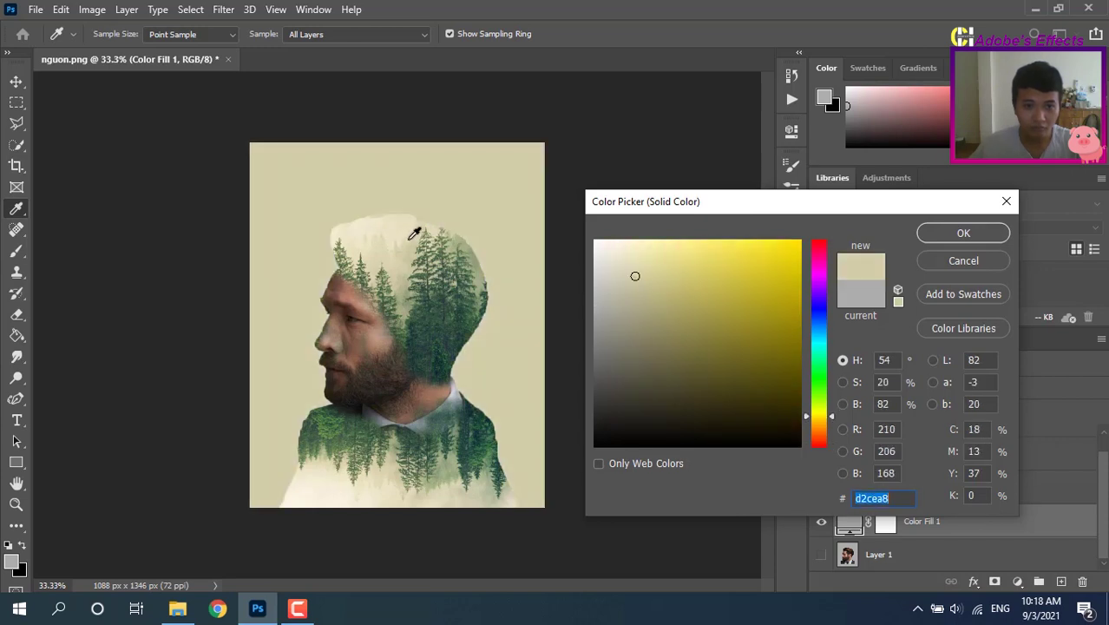
pyautogui.click(944, 234)
# Paint black on the Layer 1 copy mask to fade the top of the hair, back of the head, shoulders and lower torso
pyautogui.click(881, 487)
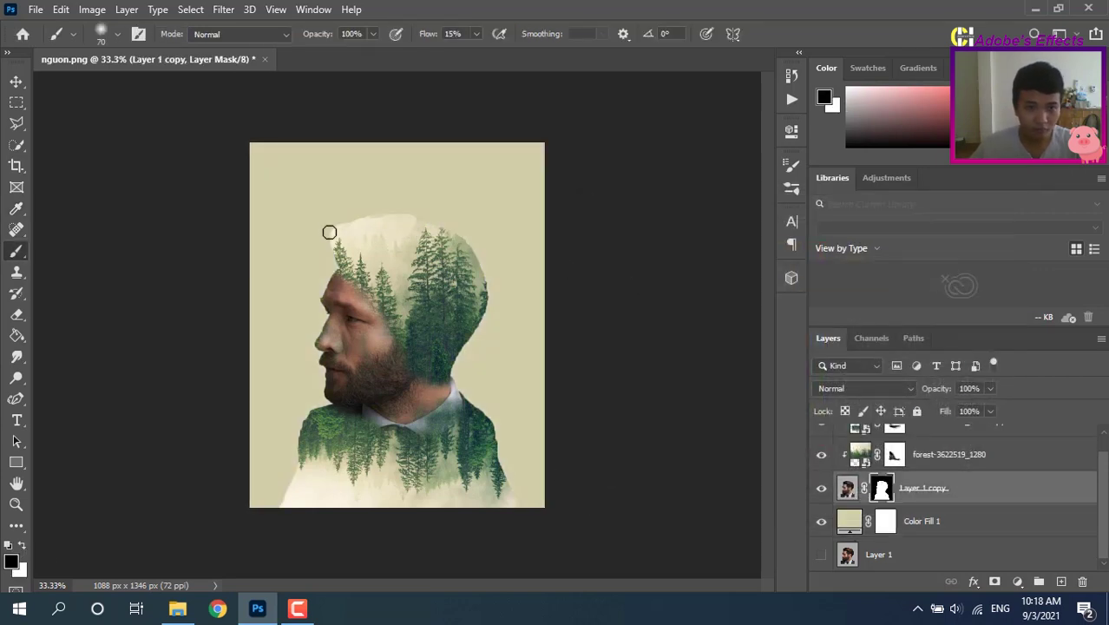
pyautogui.moveTo(329, 222)
pyautogui.mouseDown()
pyautogui.moveTo(407, 209)
pyautogui.moveTo(358, 228)
pyautogui.moveTo(400, 230)
pyautogui.moveTo(354, 224)
pyautogui.mouseUp()
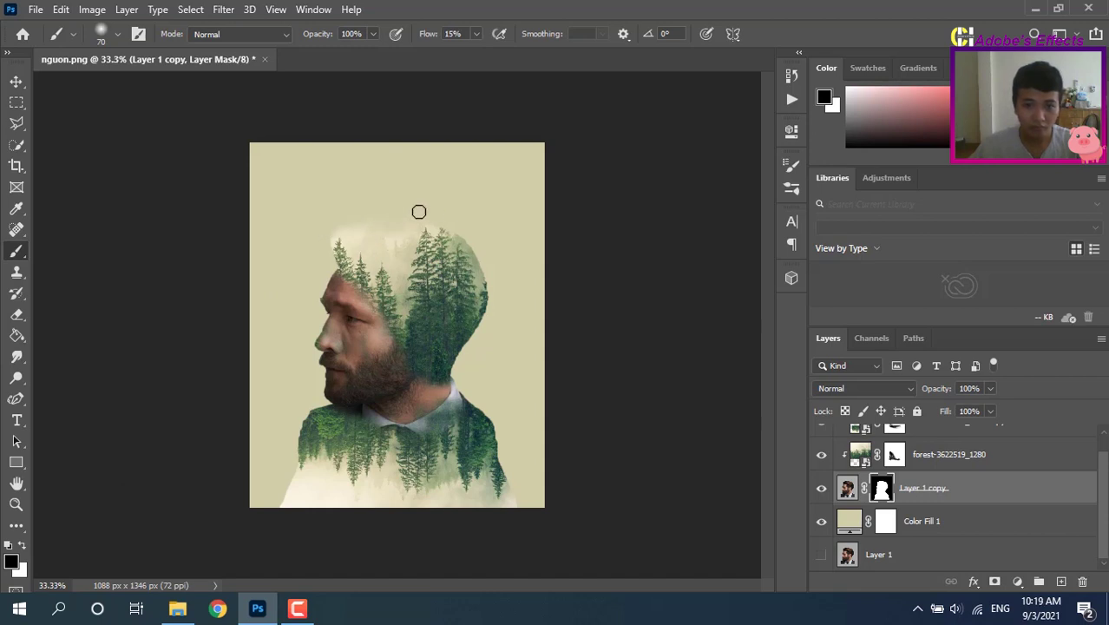
pyautogui.moveTo(448, 227)
pyautogui.mouseDown()
pyautogui.moveTo(471, 226)
pyautogui.moveTo(482, 269)
pyautogui.mouseUp()
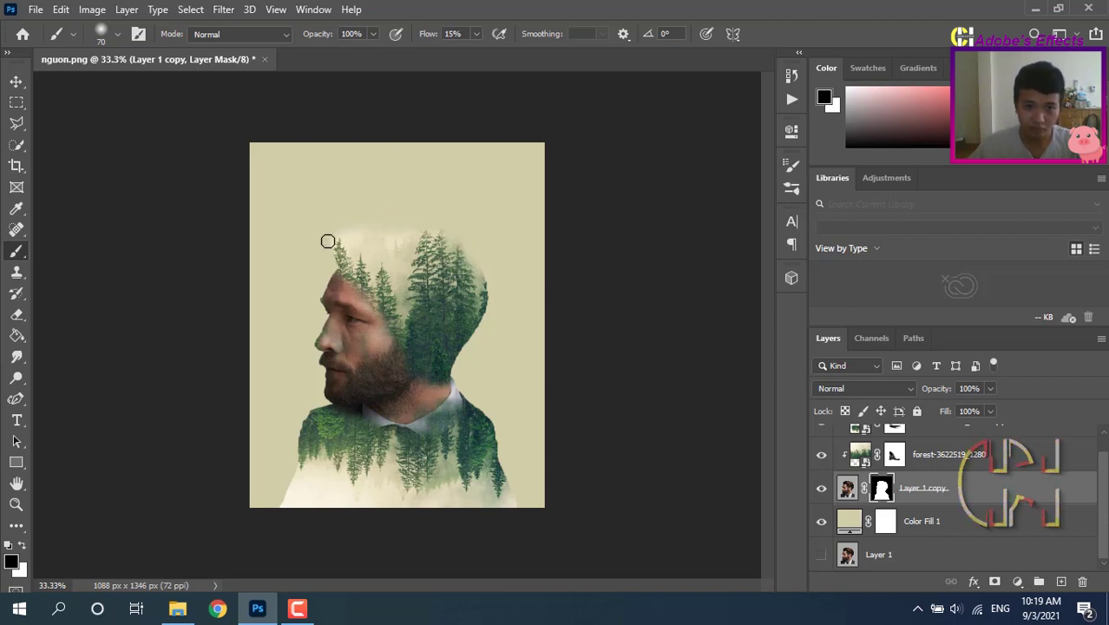
pyautogui.moveTo(501, 444)
pyautogui.mouseDown()
pyautogui.moveTo(508, 489)
pyautogui.moveTo(495, 449)
pyautogui.moveTo(507, 487)
pyautogui.moveTo(502, 473)
pyautogui.moveTo(497, 501)
pyautogui.moveTo(504, 483)
pyautogui.moveTo(510, 507)
pyautogui.moveTo(515, 478)
pyautogui.moveTo(501, 469)
pyautogui.moveTo(512, 474)
pyautogui.moveTo(496, 501)
pyautogui.mouseUp()
pyautogui.moveTo(293, 507); pyautogui.dragTo(287, 493)
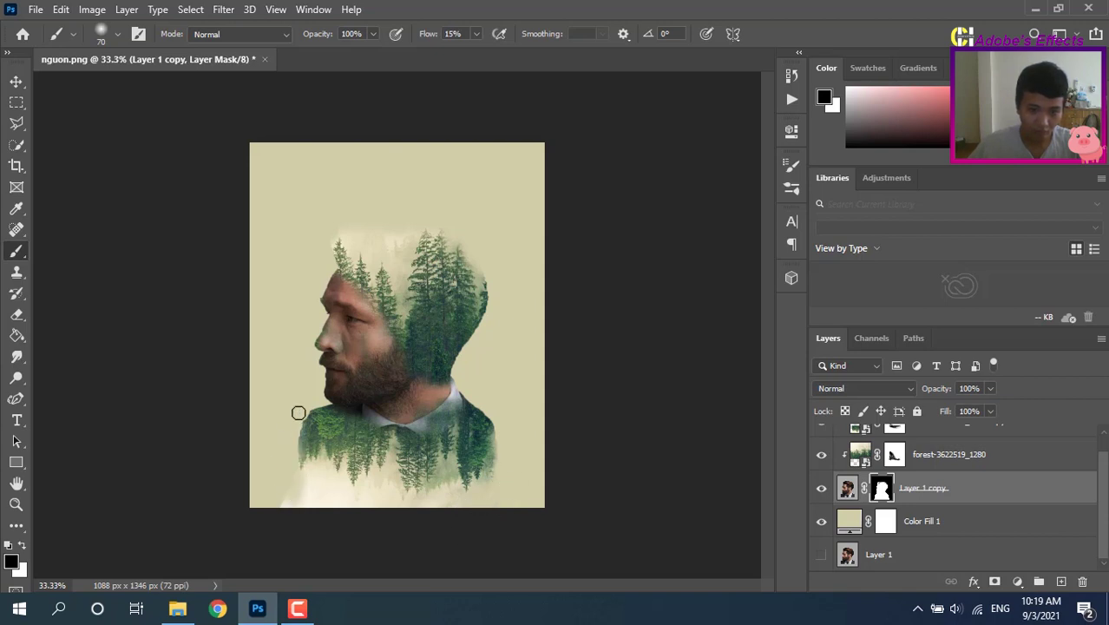
pyautogui.moveTo(311, 407); pyautogui.dragTo(271, 492)
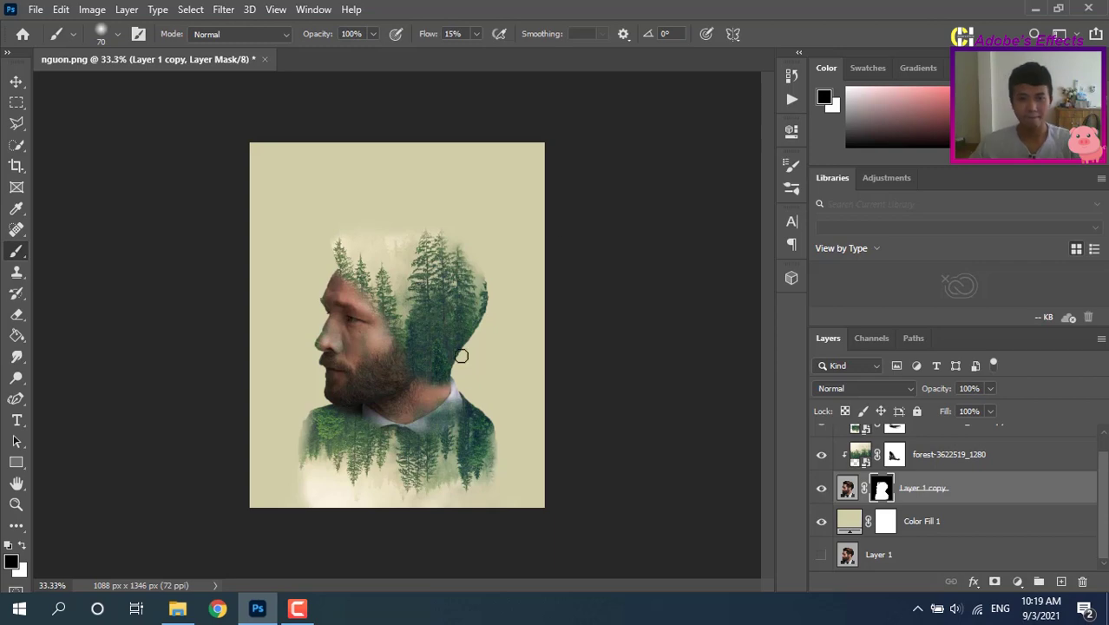
# Paint black on the upright forest layer's mask to clear the remaining green tint from the man's nose and cheek
pyautogui.scroll(1, 945, 507)
pyautogui.hotkey('ctrl', '+')
pyautogui.hotkey('ctrl', '+')
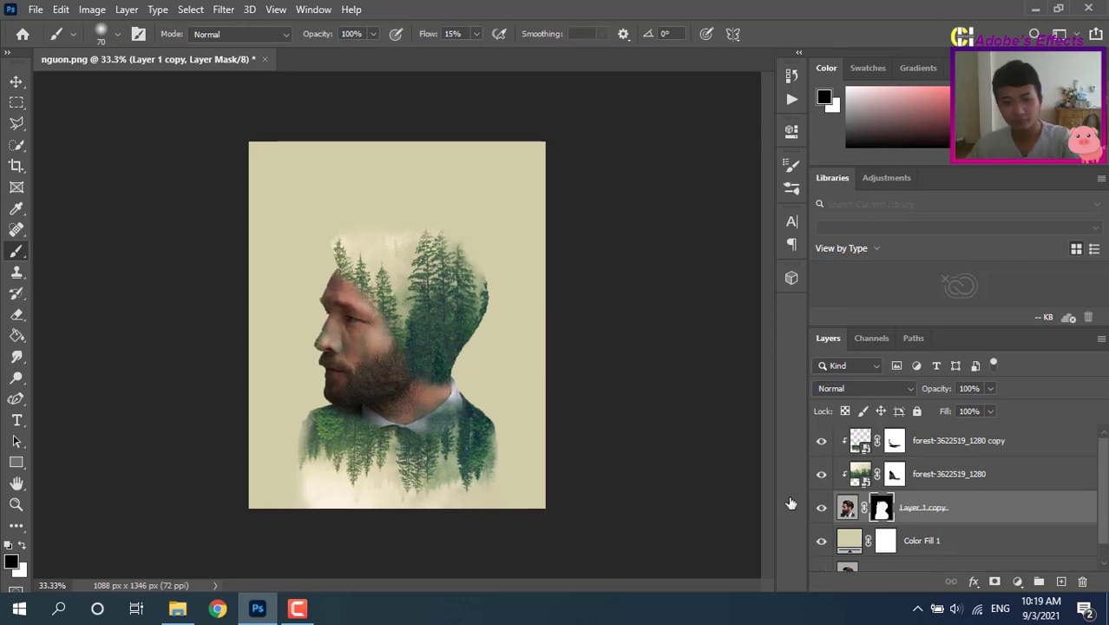
pyautogui.hotkey('ctrl', '-')
pyautogui.hotkey('ctrl', '-')
pyautogui.hotkey('ctrl', '+')
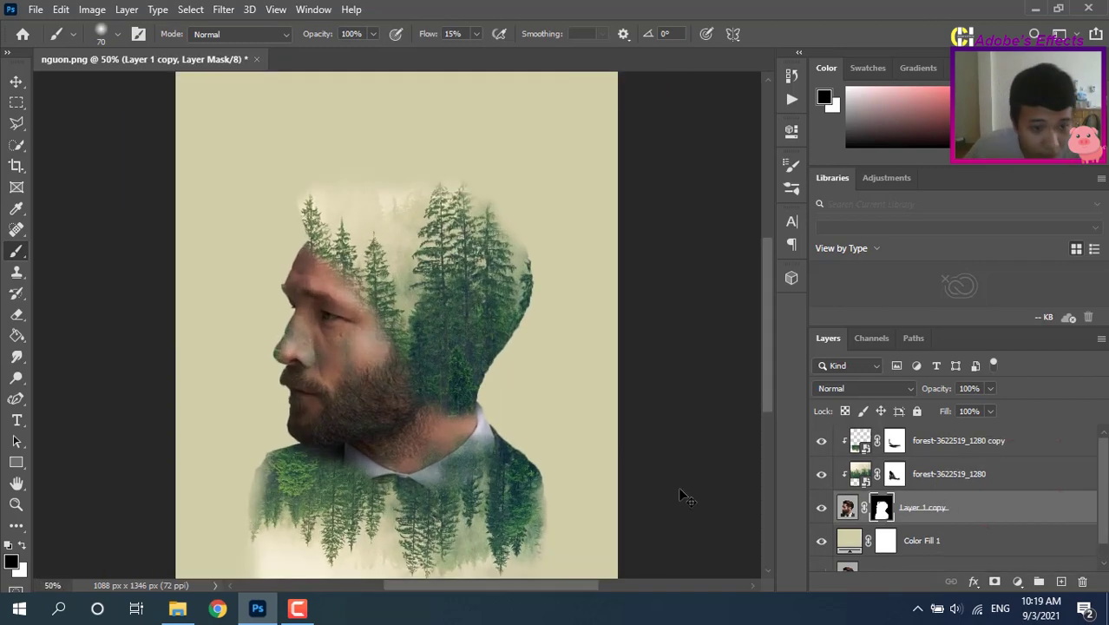
pyautogui.hotkey('ctrl', '-')
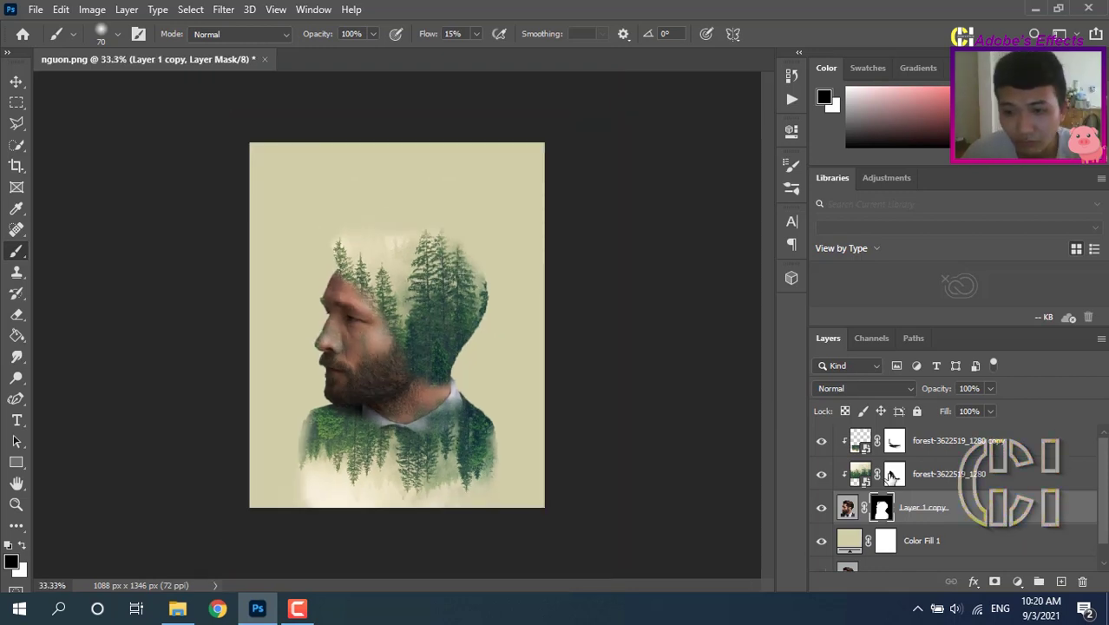
pyautogui.click(894, 474)
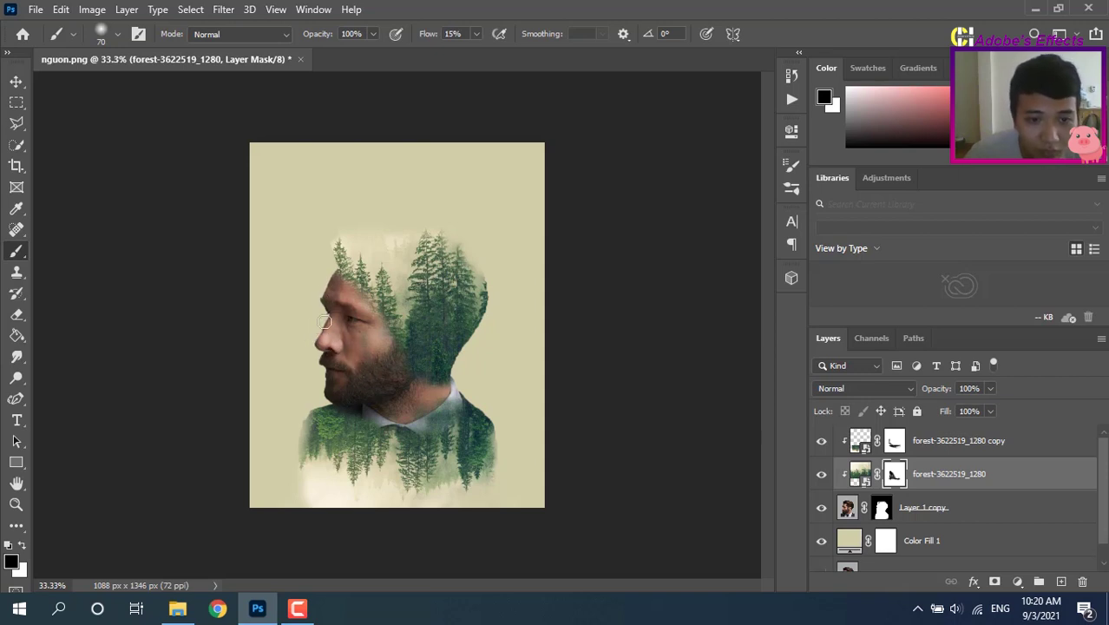
# Add a Black & White adjustment layer clipped to Layer 1 copy to turn the man's face and collar greyscale
pyautogui.click(882, 511)
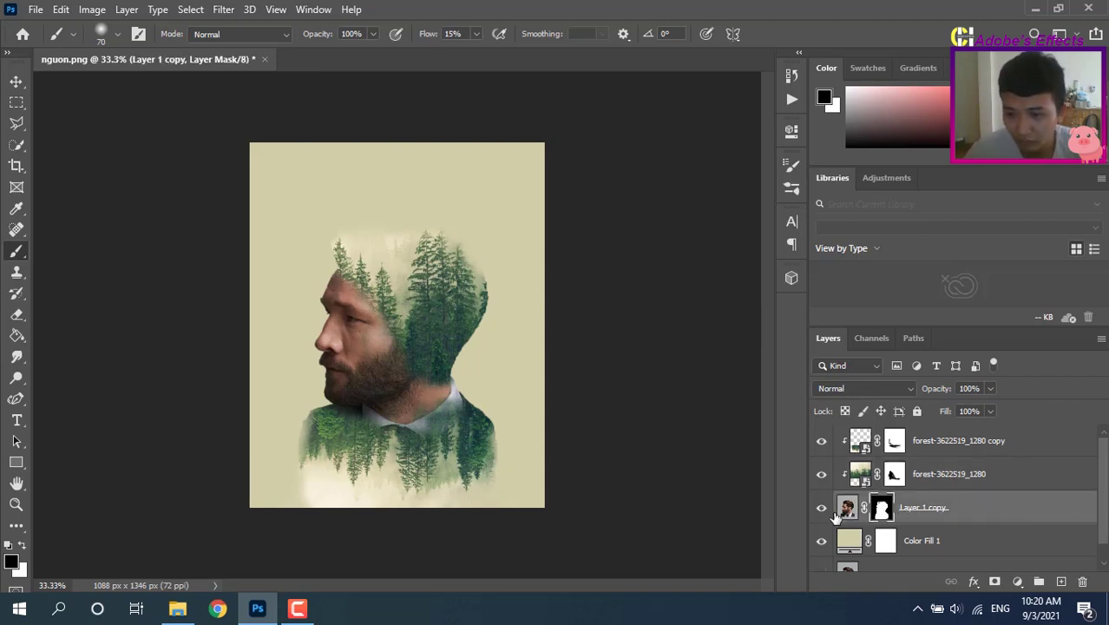
pyautogui.click(846, 509)
pyautogui.click(1016, 582)
pyautogui.click(848, 444)
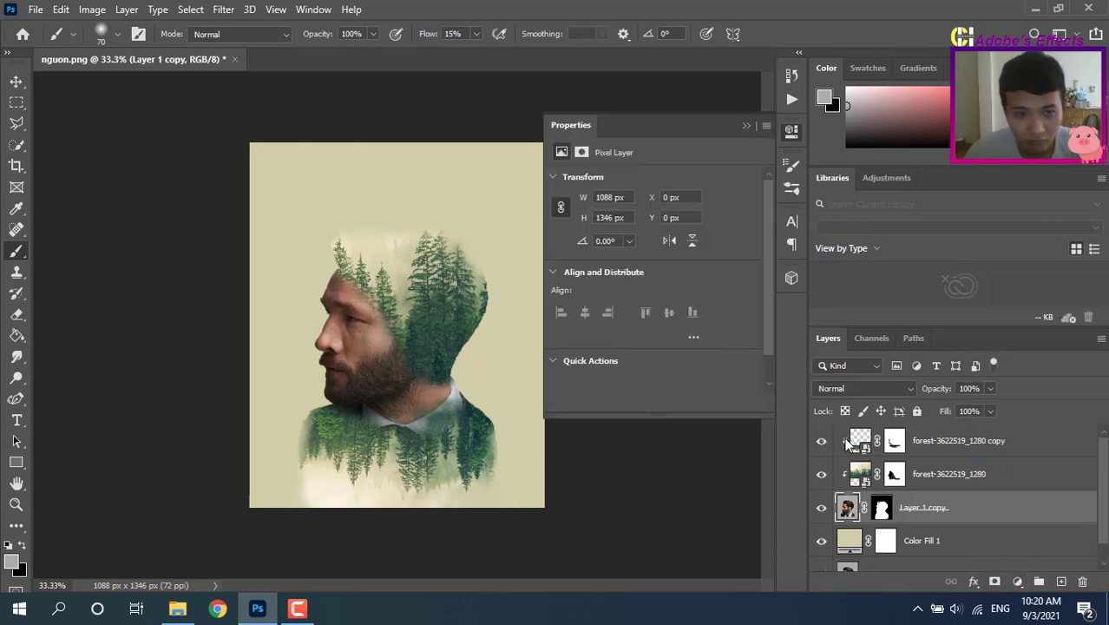
pyautogui.click(650, 405)
pyautogui.click(744, 127)
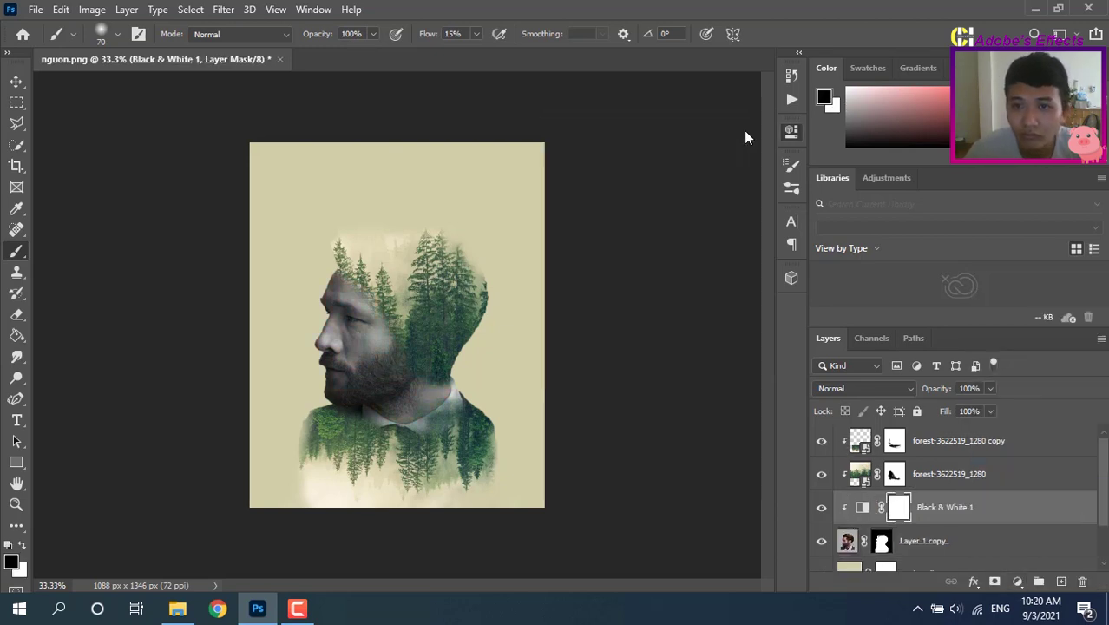
pyautogui.click(1015, 474)
pyautogui.click(1033, 443)
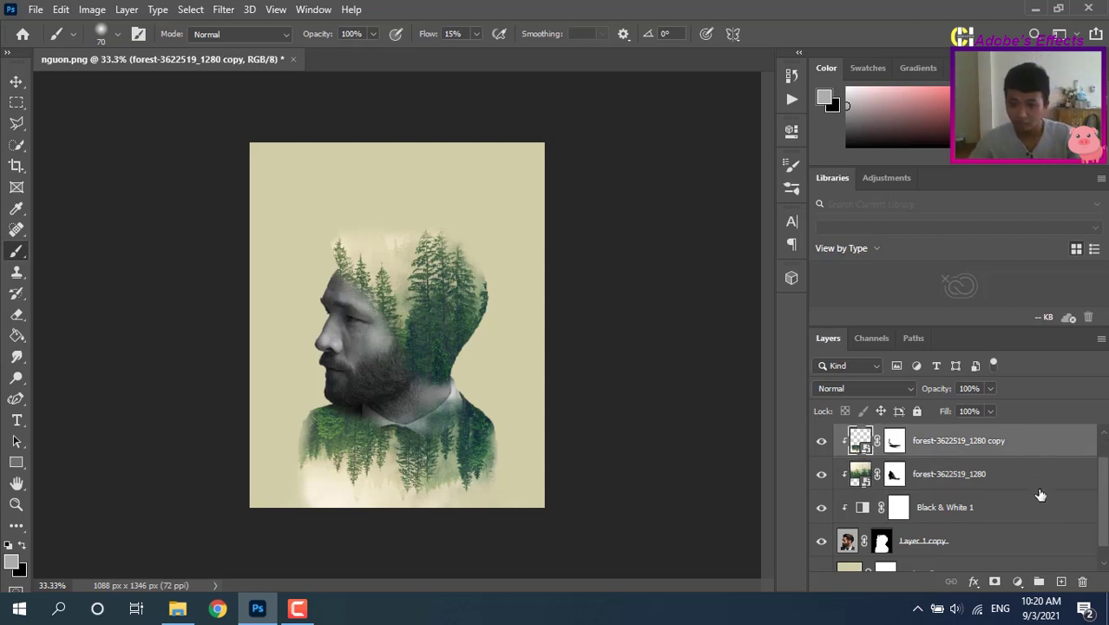
pyautogui.scroll(-2, 1040, 493)
pyautogui.scroll(2, 1041, 494)
pyautogui.scroll(1, 388, 351)
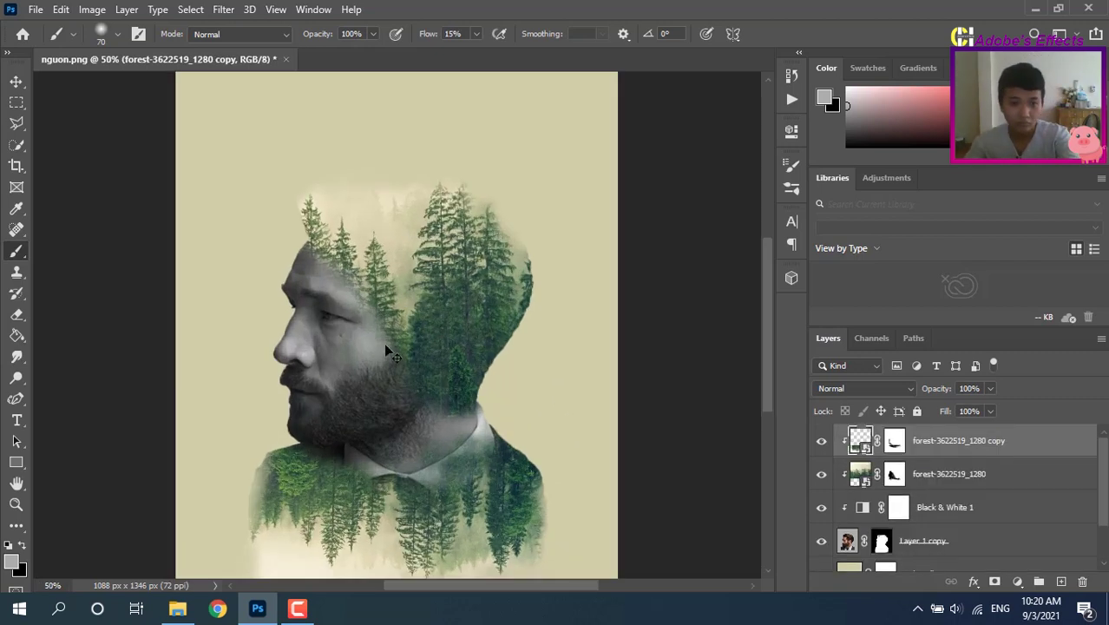
pyautogui.scroll(-1, 396, 349)
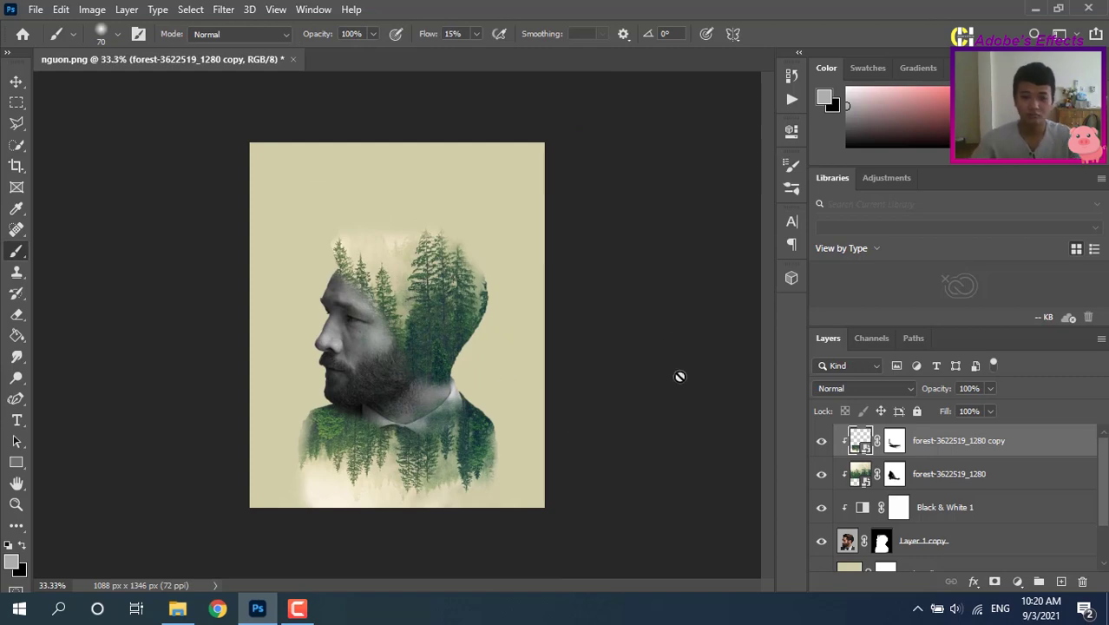